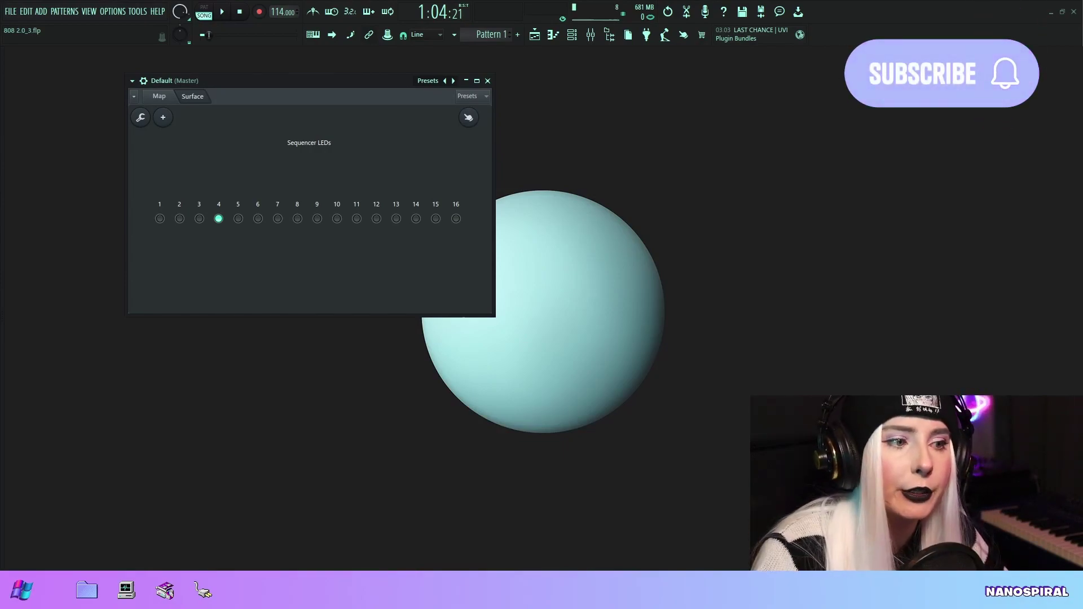
Nudge the Sequencer LEDs window into place and start playback to watch the 16 LEDs step
drag(363, 85, 371, 82)
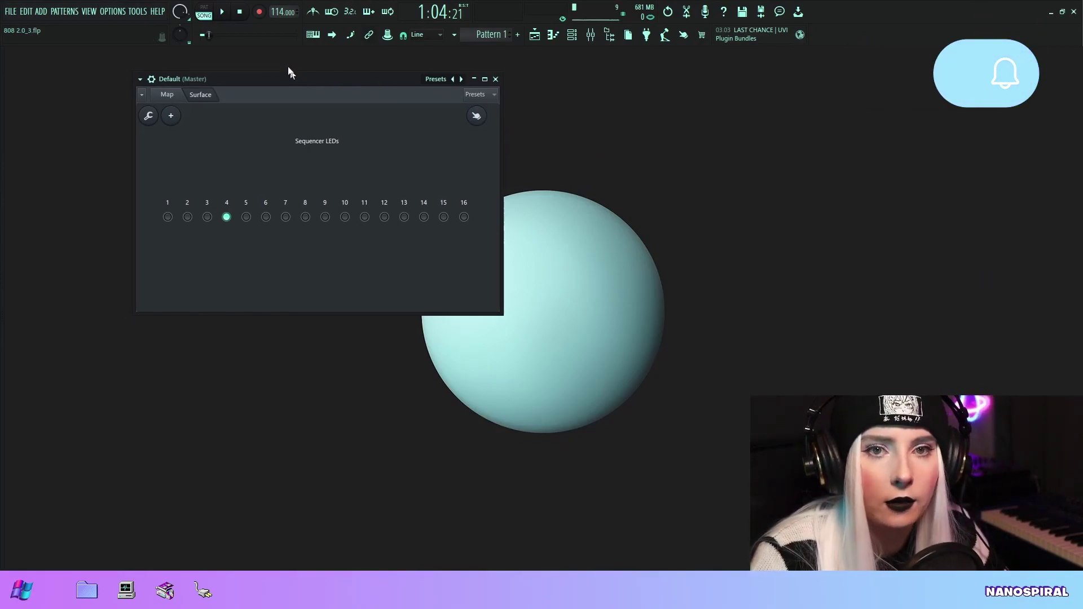
click(224, 13)
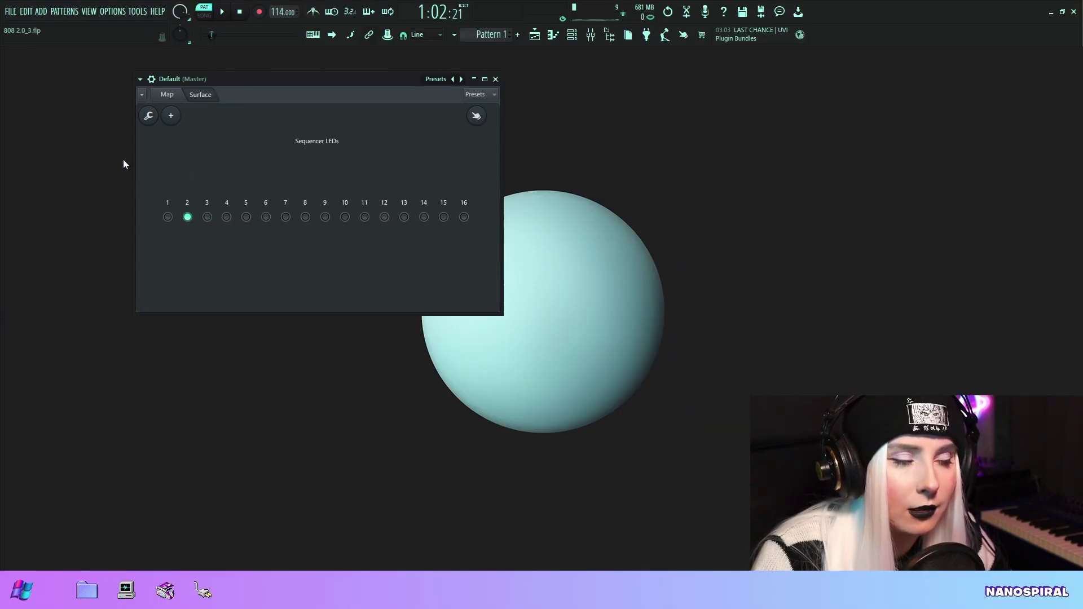
Open the Channel rack with F6 and arrange it beside the patcher window
key(F6)
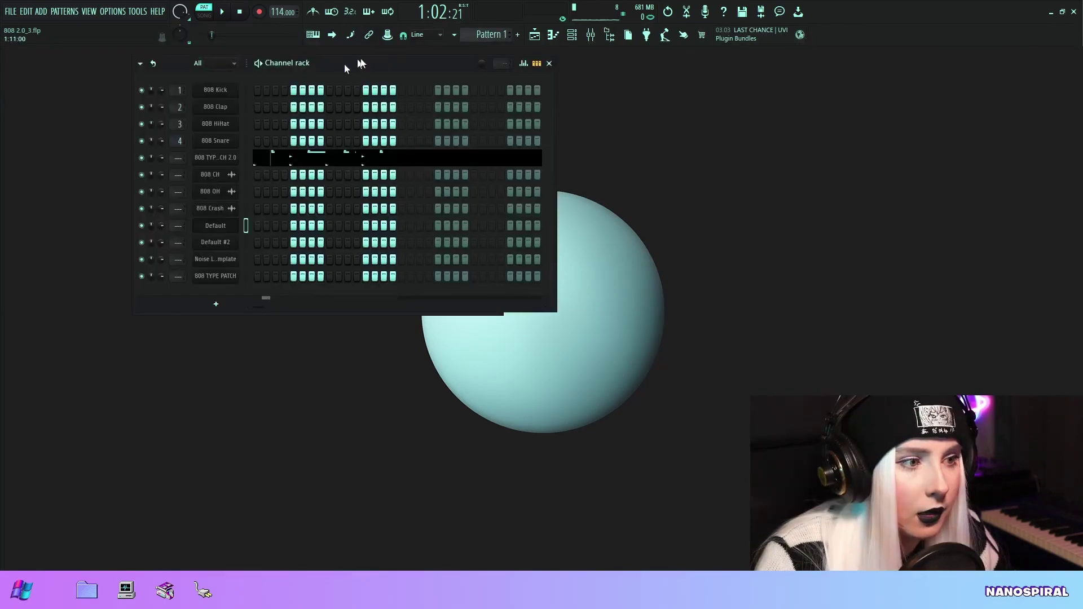
drag(344, 63, 326, 110)
drag(307, 75, 485, 126)
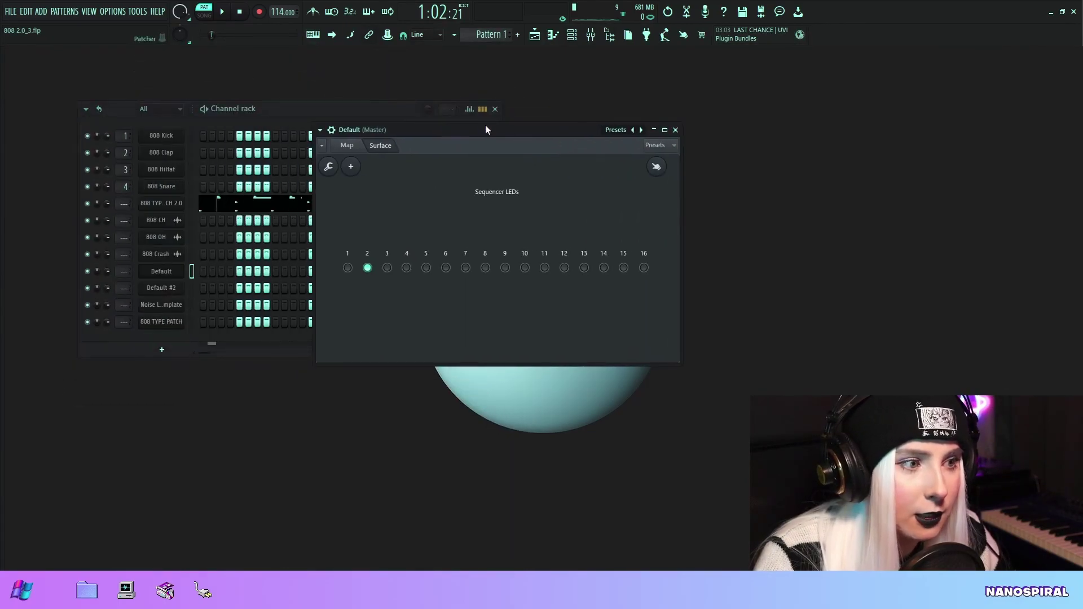
drag(293, 104, 271, 55)
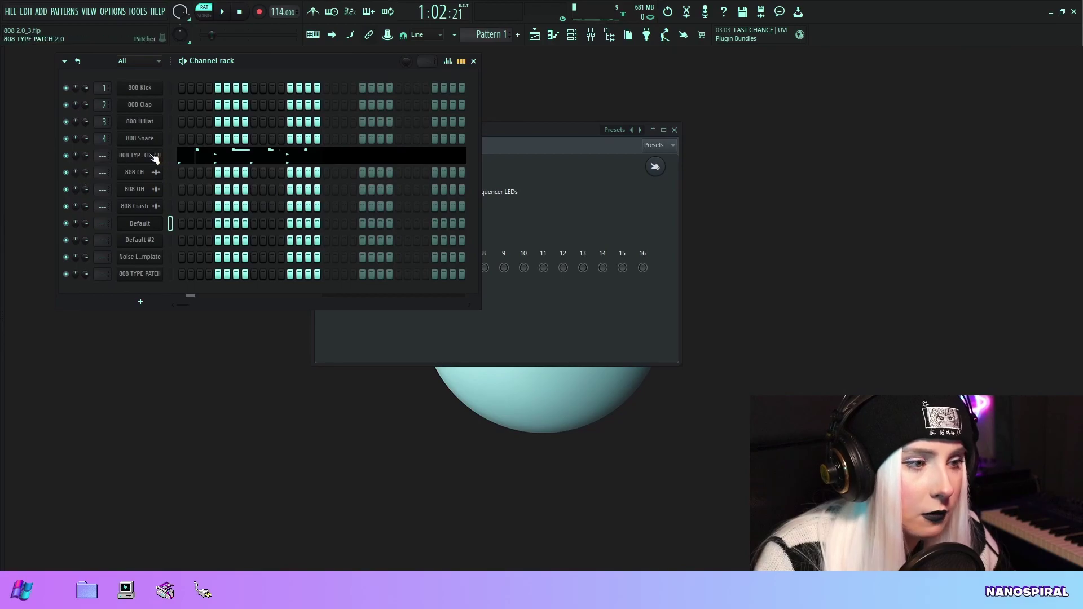
Open the 808 TYPE PATCH 2.0 plugin, reposition it, then close it
click(152, 156)
drag(354, 61, 349, 66)
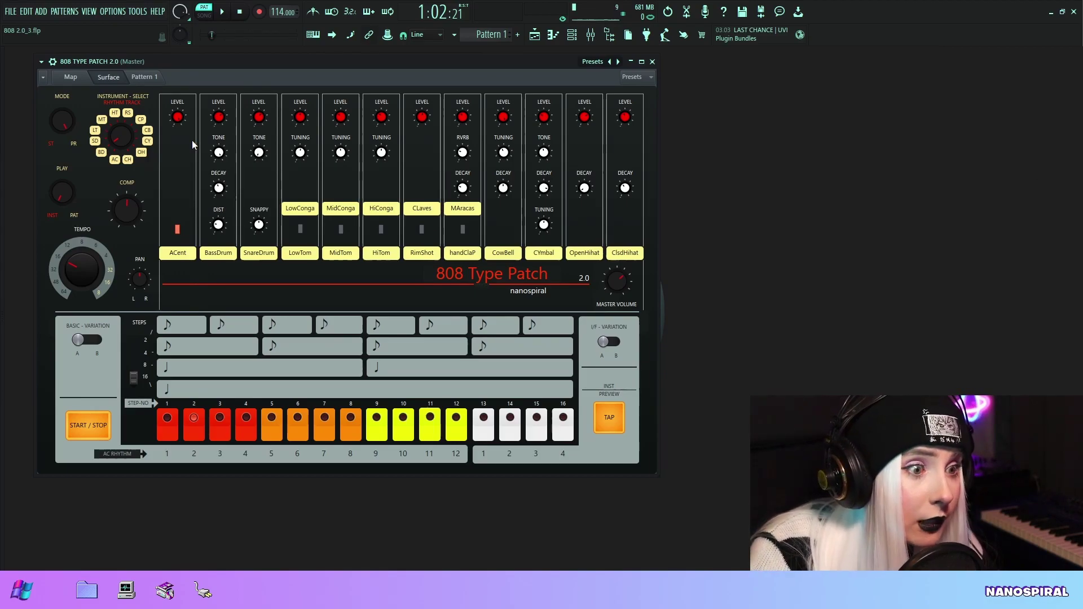
key(Escape)
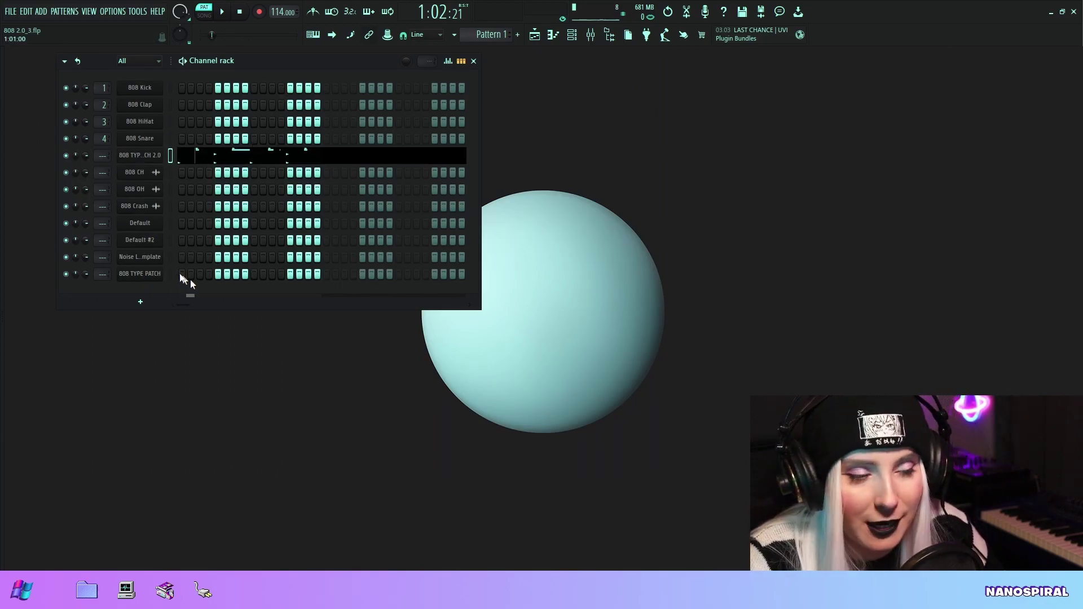
Reopen the Default patcher's Sequencer LEDs Surface window and drag it into position
click(140, 223)
drag(380, 91, 595, 109)
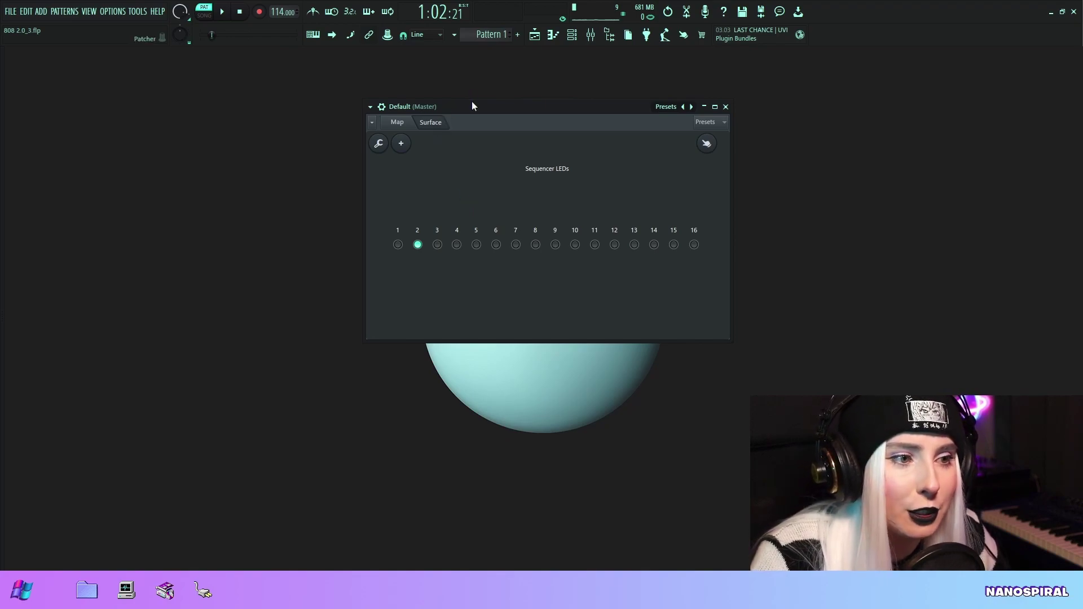
drag(472, 102, 280, 80)
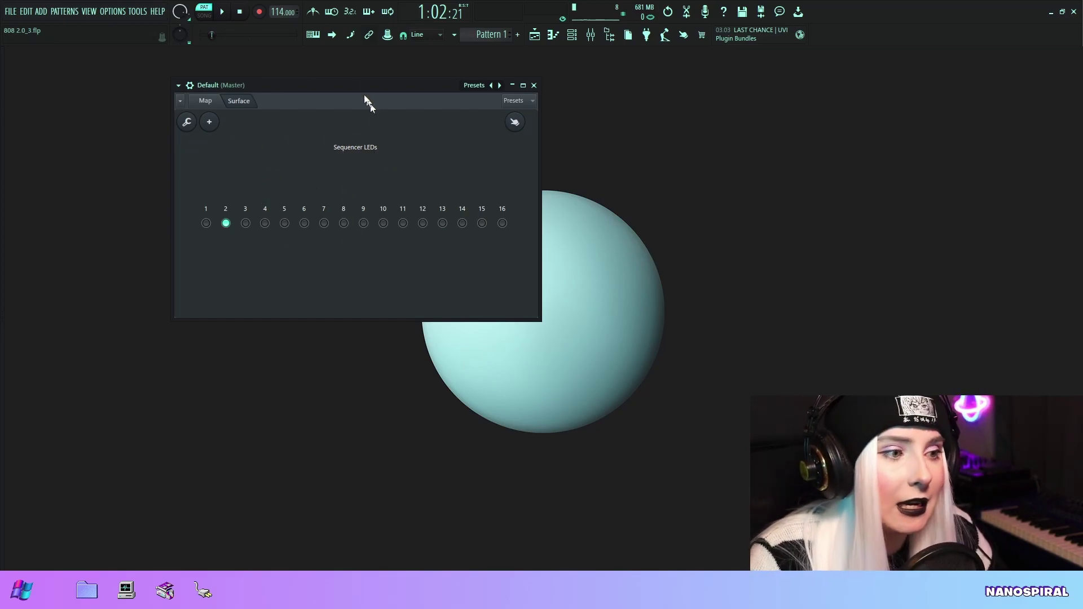
mouse_move(346, 85)
mouse_down()
mouse_move(353, 80)
mouse_move(339, 92)
mouse_up()
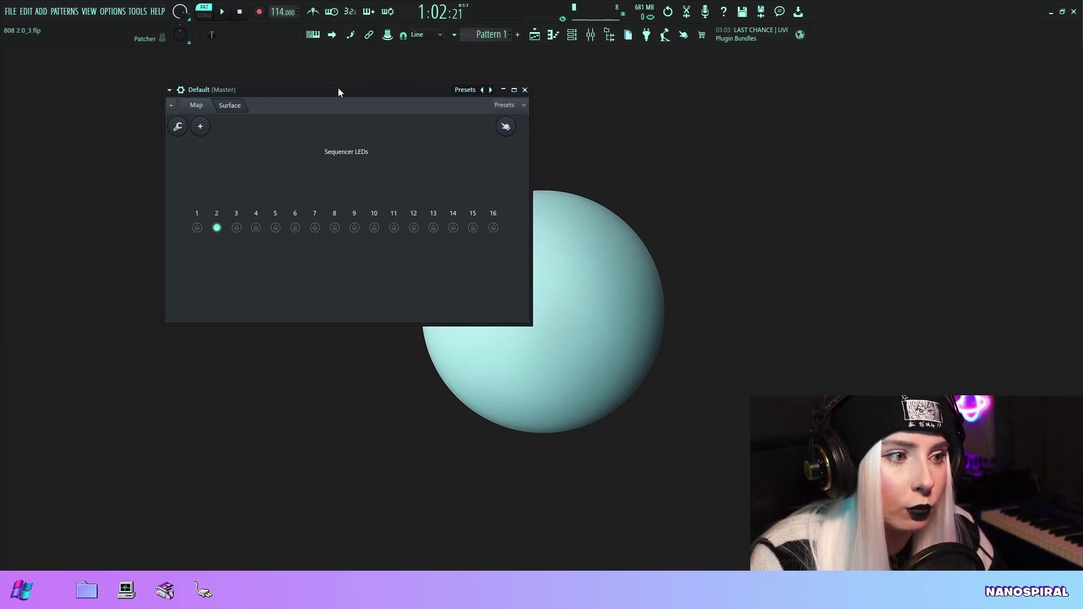
On the Map tab, move the To FL Studio node beside the formula controller and nudge controller 1
click(199, 106)
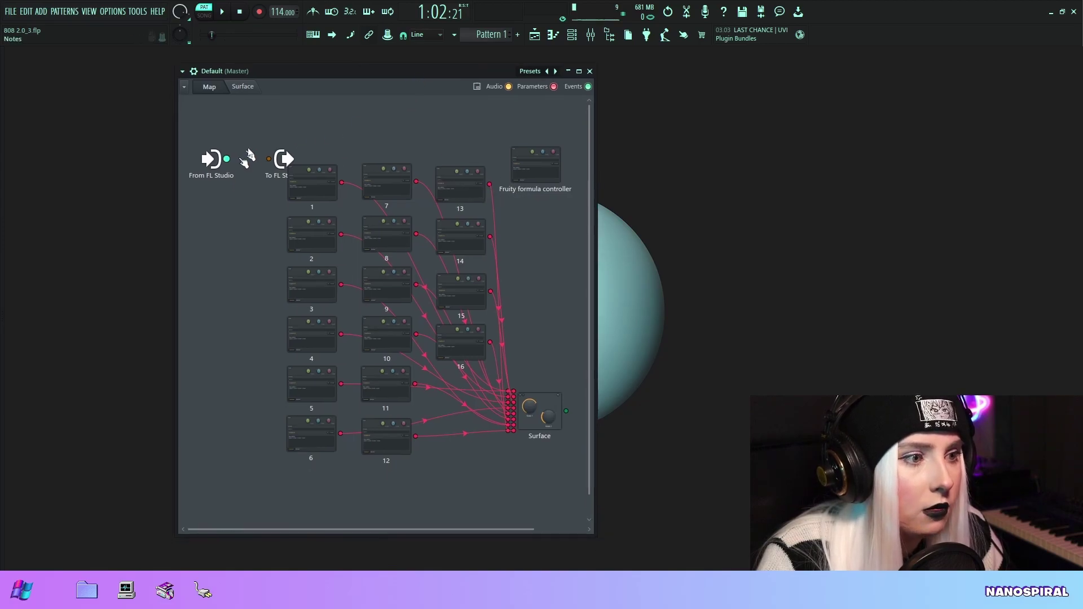
drag(284, 159, 535, 138)
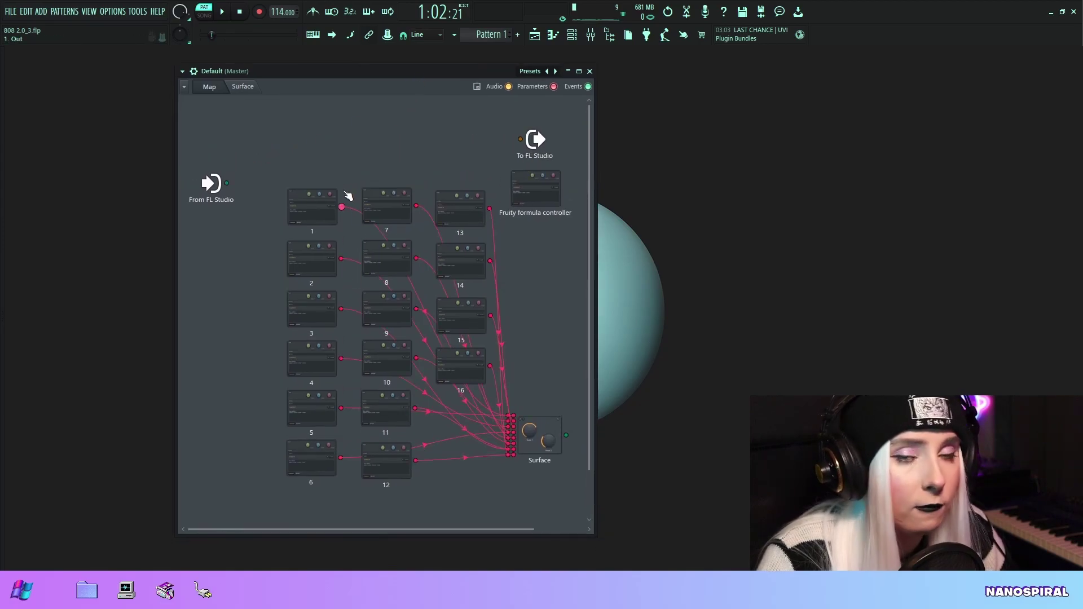
drag(315, 207, 319, 201)
click(243, 87)
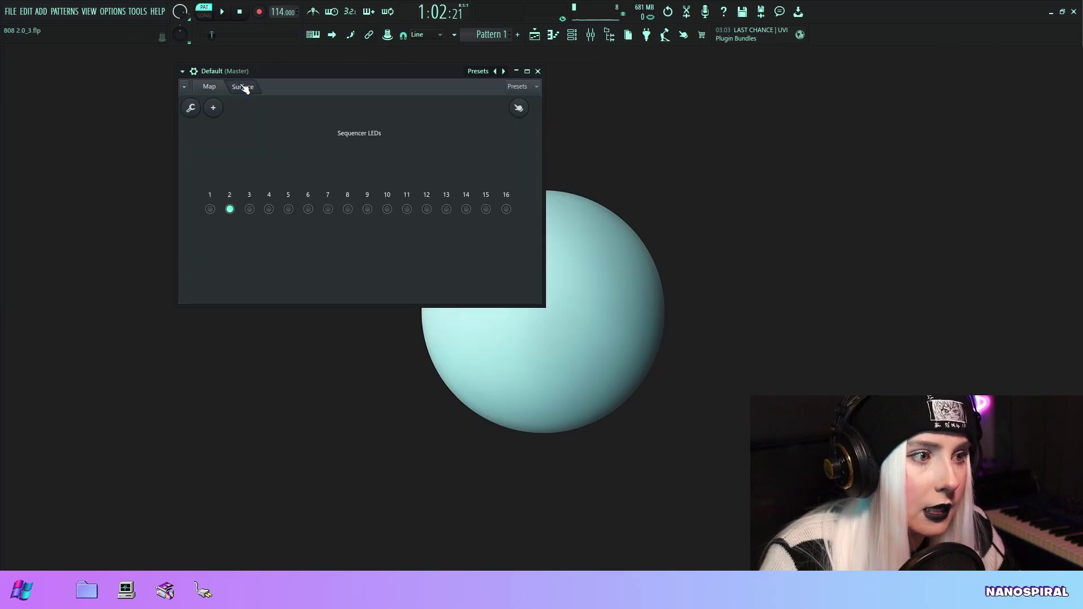
click(210, 86)
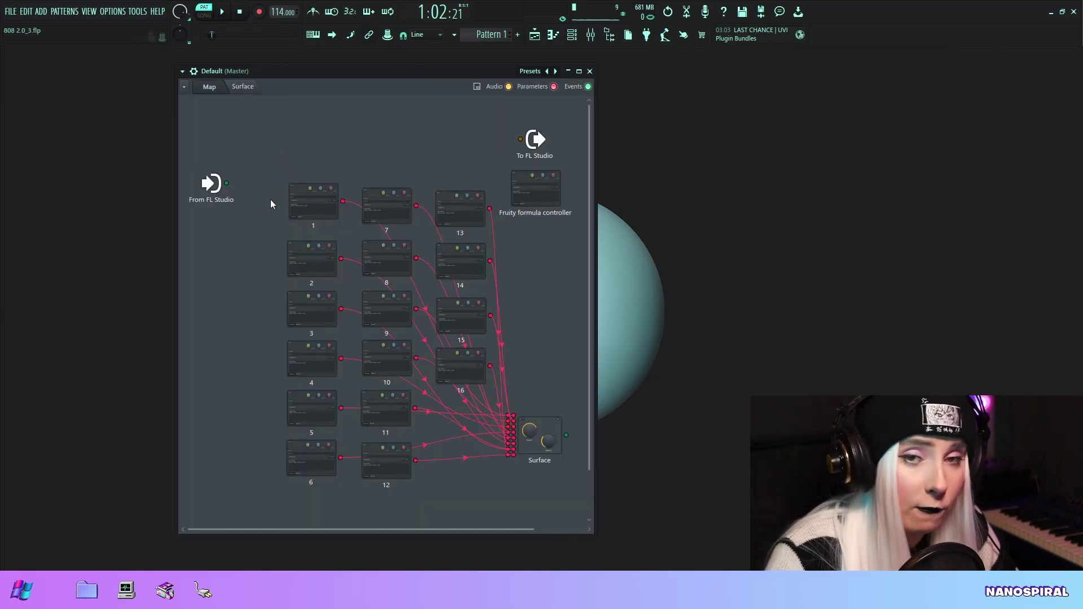
Enlarge the patcher window, shift the Surface node up-left, and return to the Sequencer LEDs surface
drag(540, 435, 540, 444)
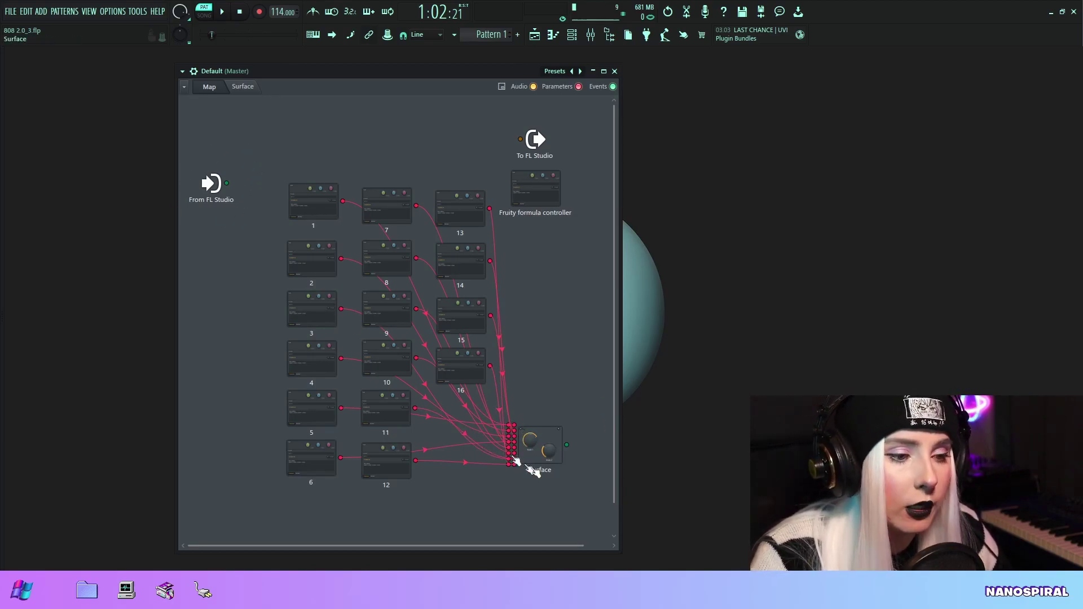
drag(519, 458, 513, 455)
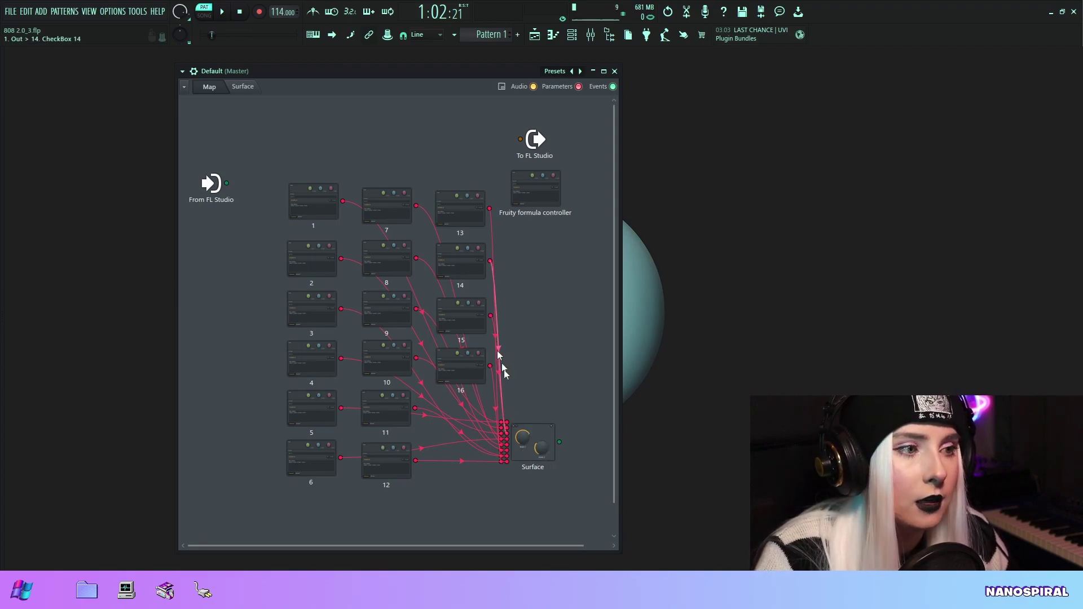
click(242, 87)
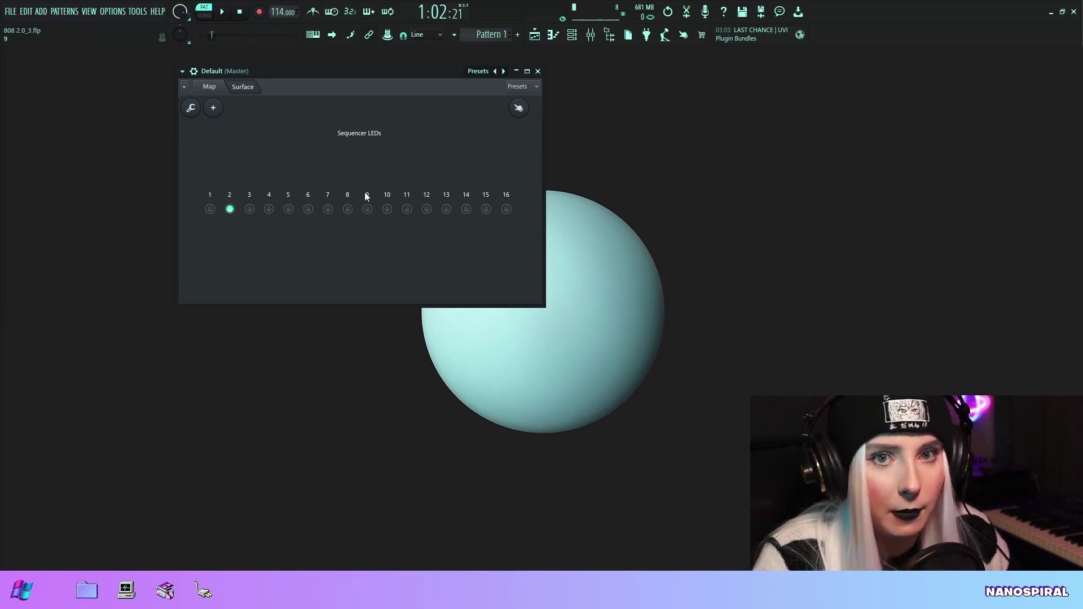
click(210, 87)
right_click(536, 441)
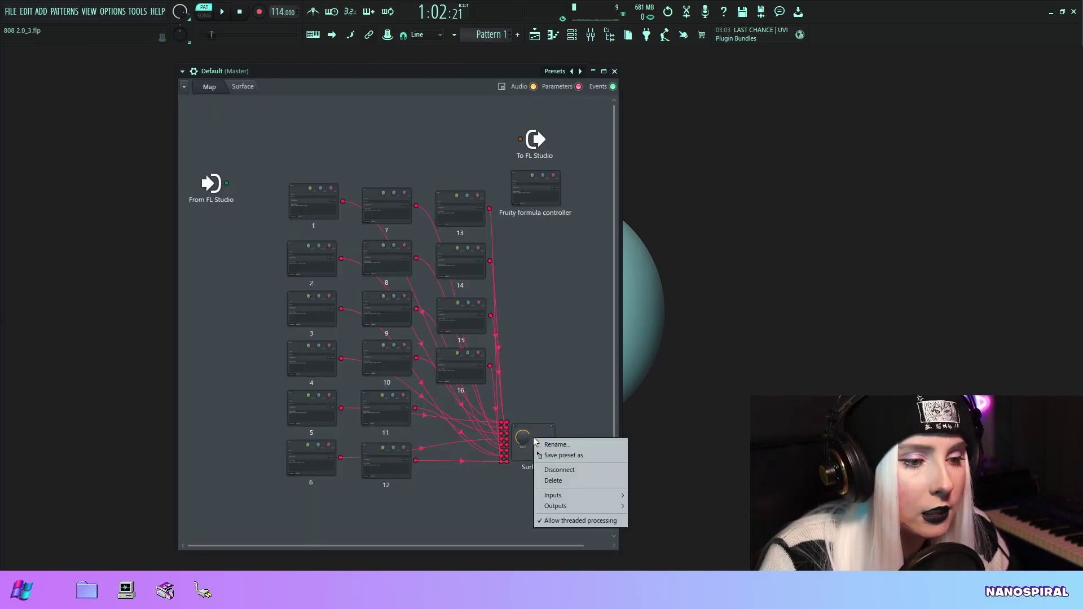
mouse_move(565, 495)
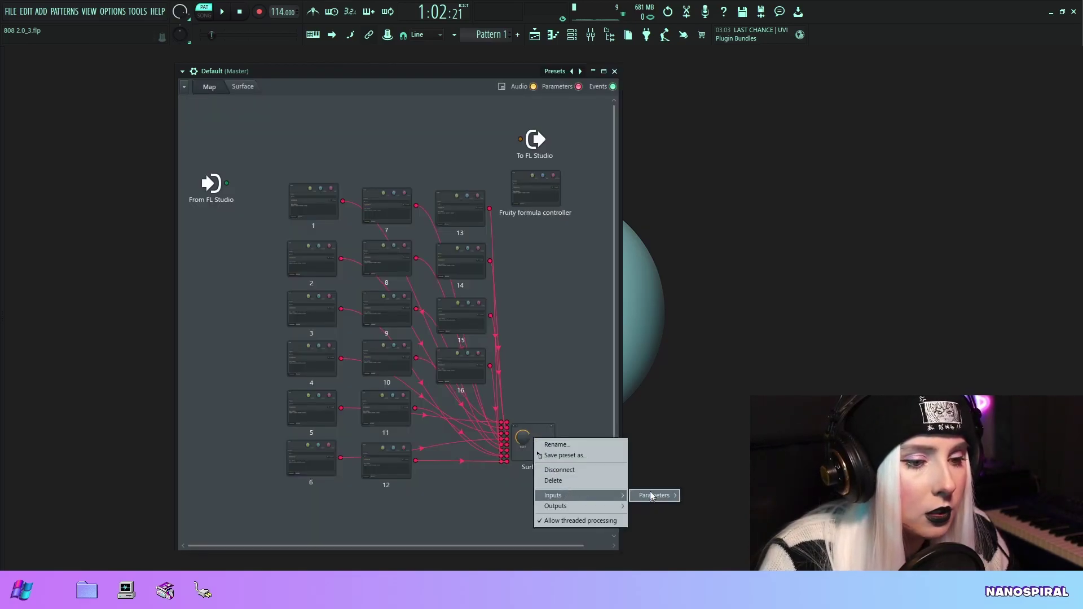
mouse_move(652, 495)
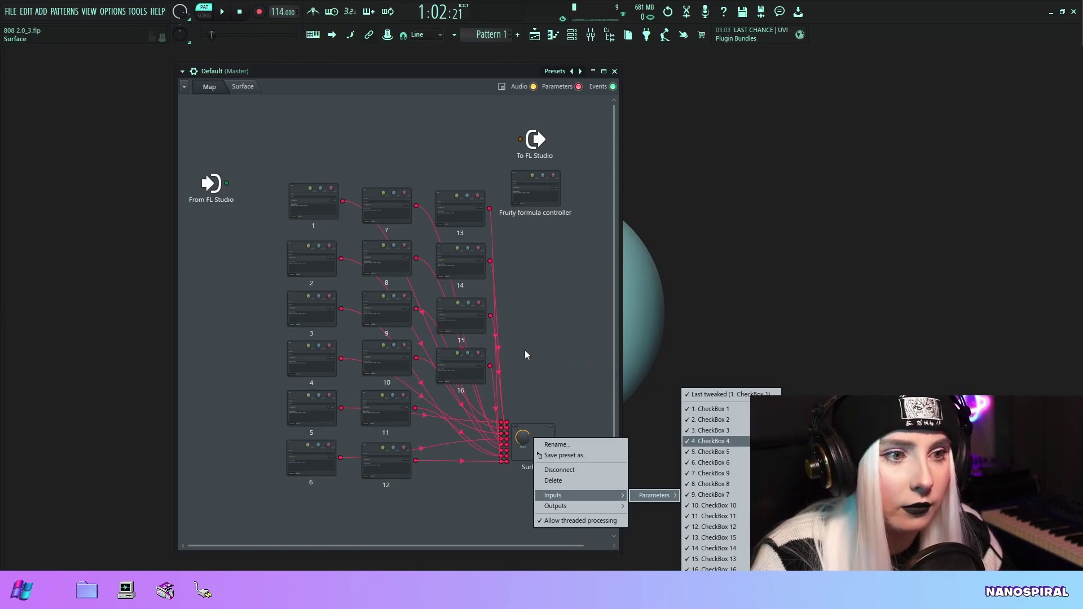
click(314, 213)
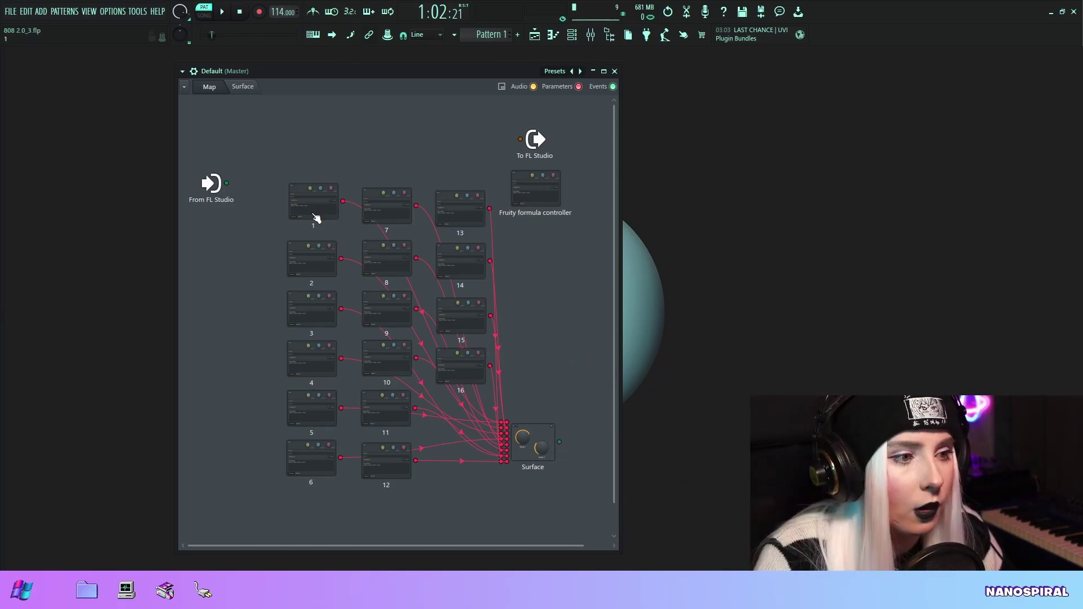
click(314, 212)
drag(730, 64, 381, 63)
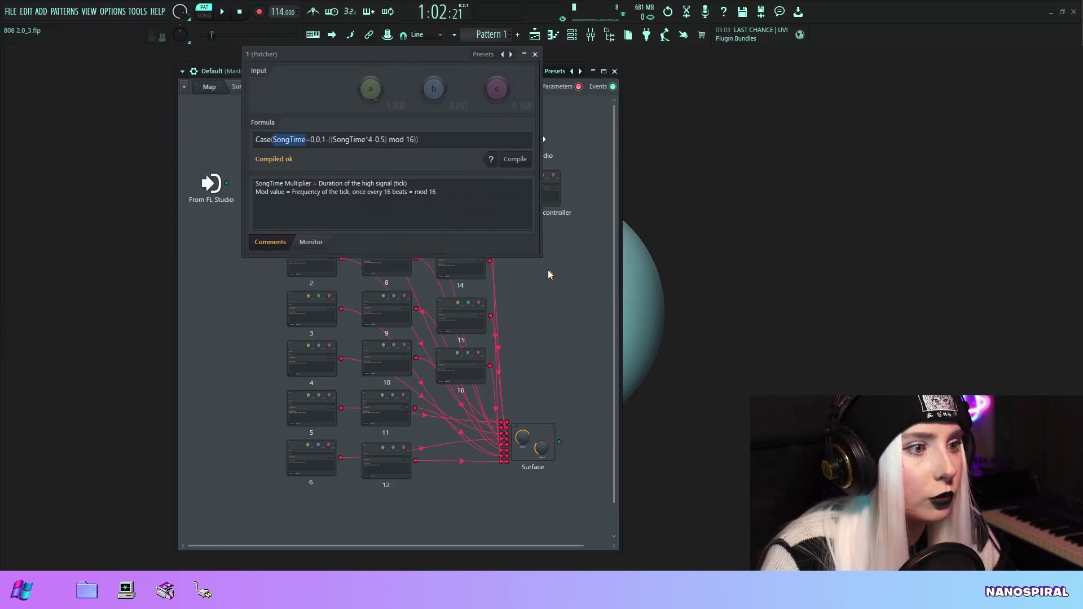
click(259, 136)
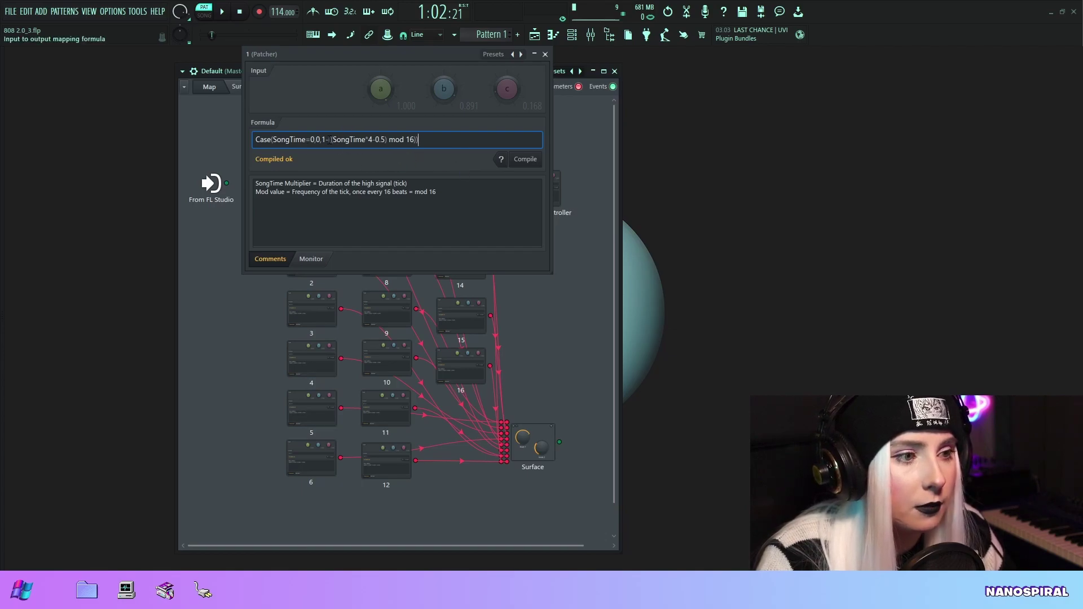
drag(330, 140, 366, 140)
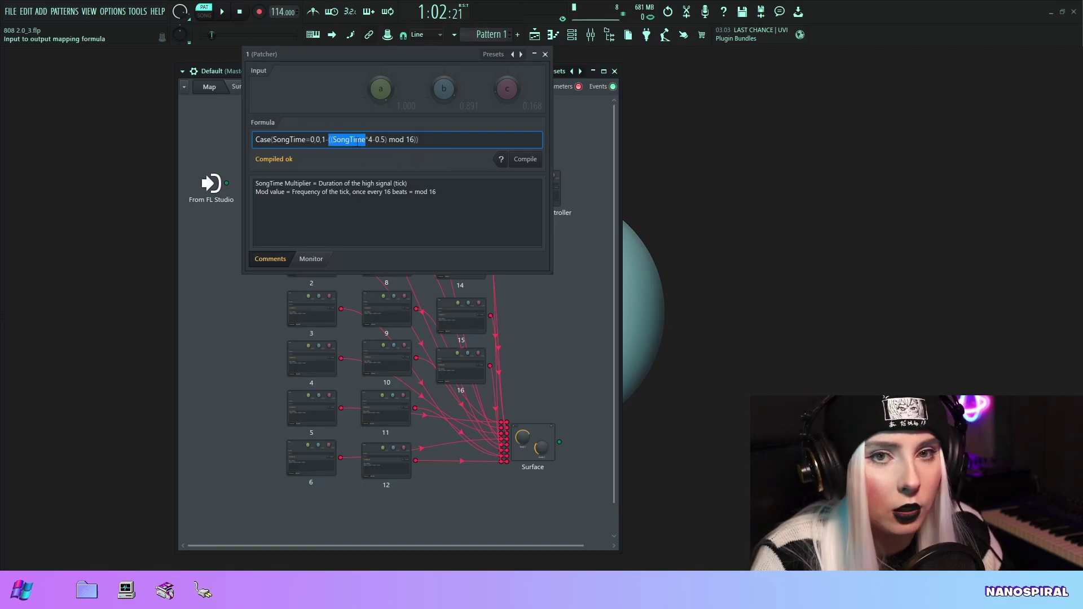
click(386, 141)
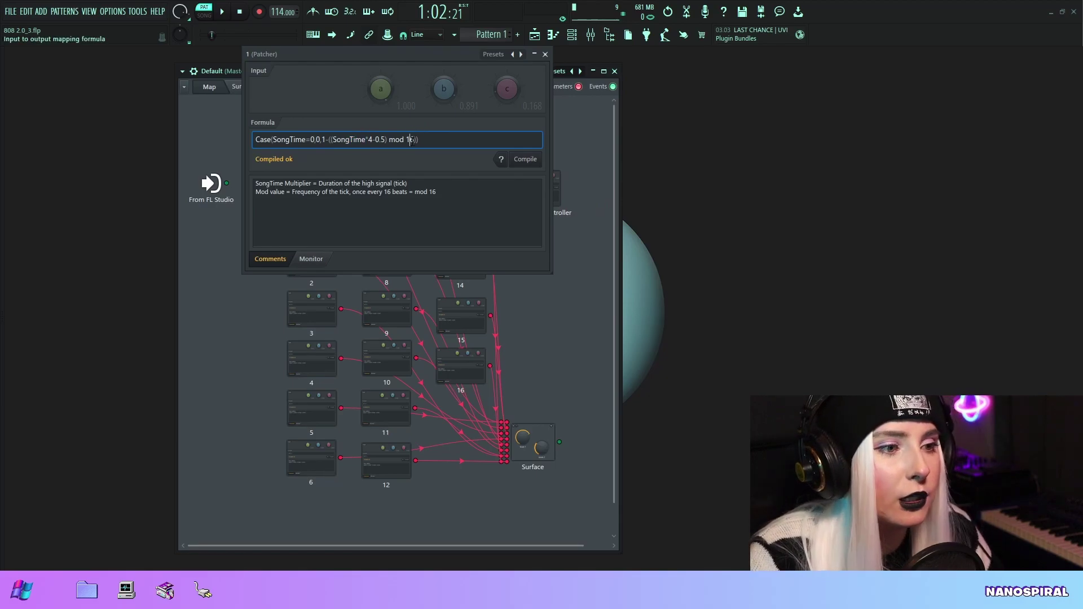
drag(388, 140, 416, 139)
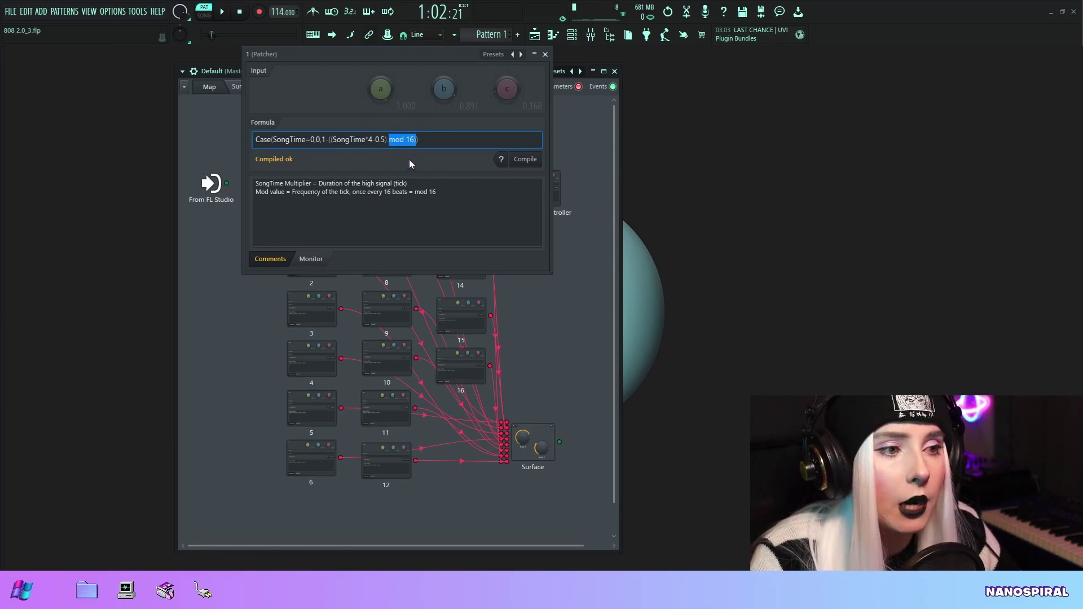
drag(384, 56, 461, 79)
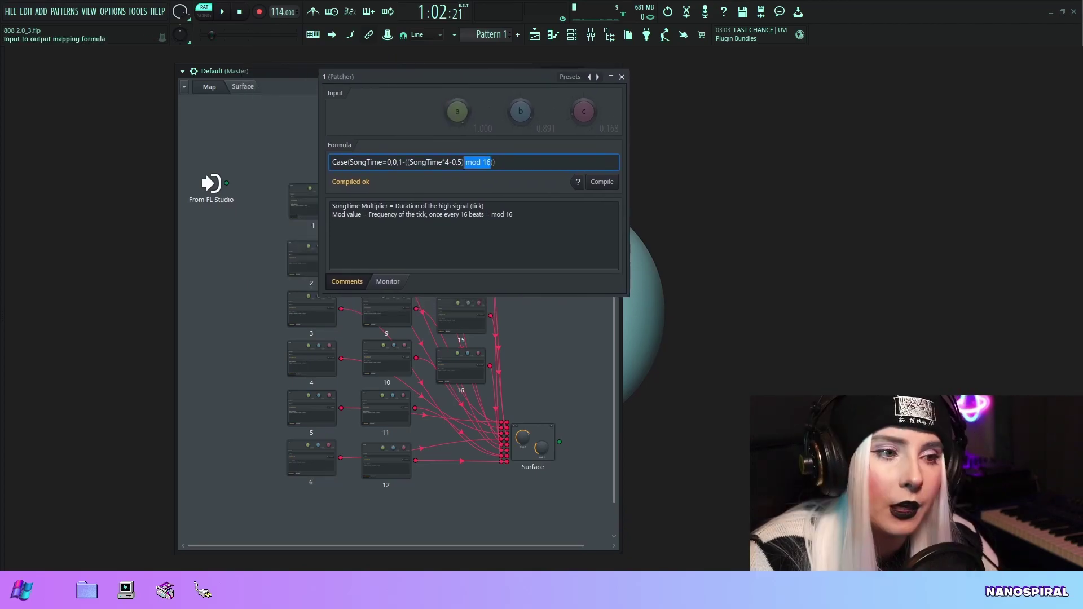
click(467, 163)
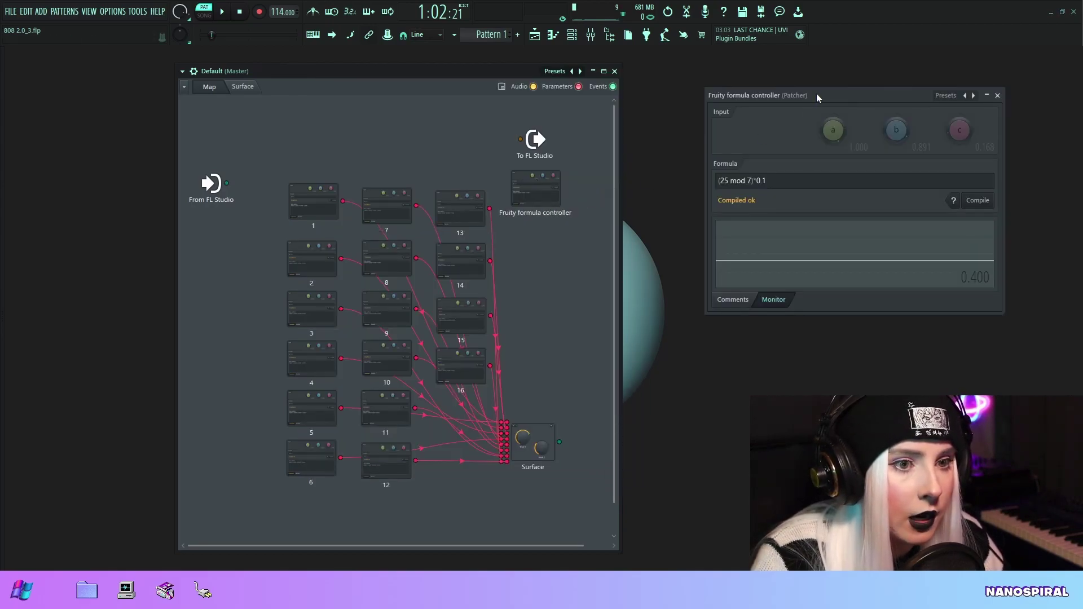
drag(818, 98, 401, 75)
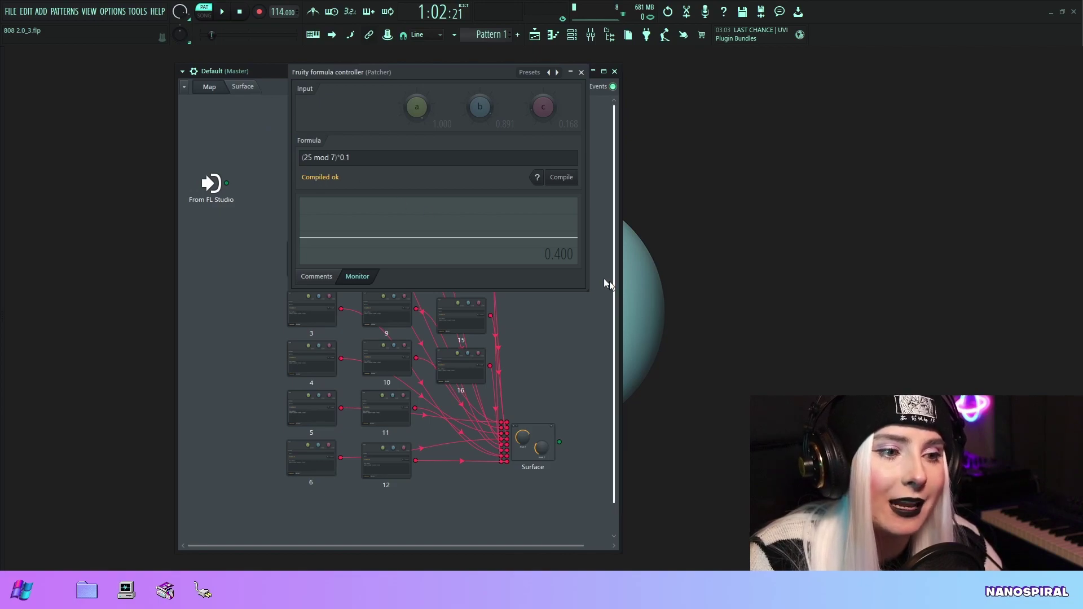
key(shift+Left)
key(shift+Left)
key(shift+Left)
key(shift+Left)
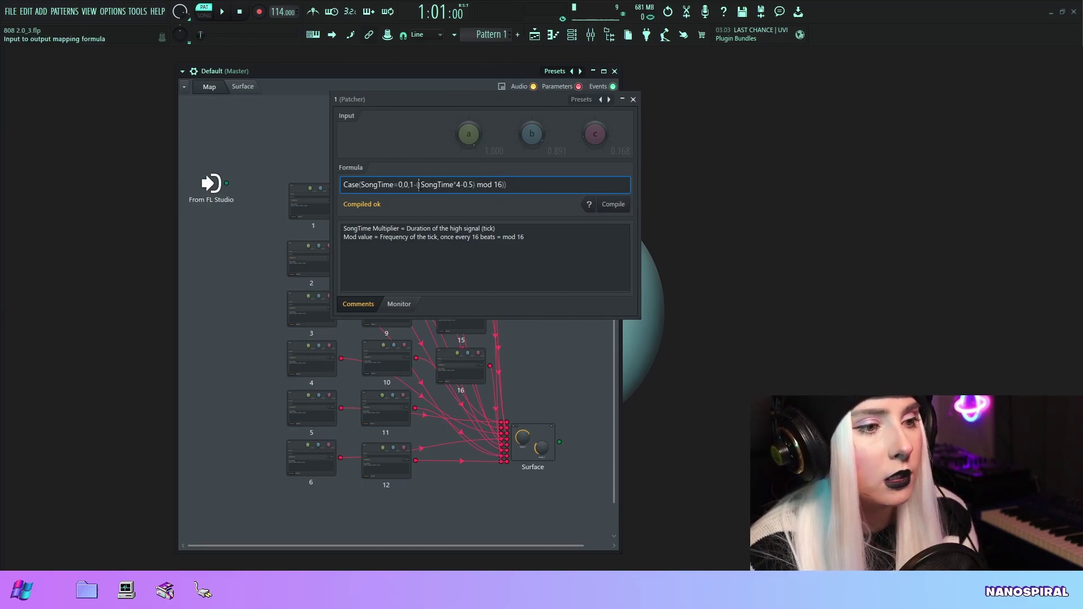
drag(419, 185, 477, 186)
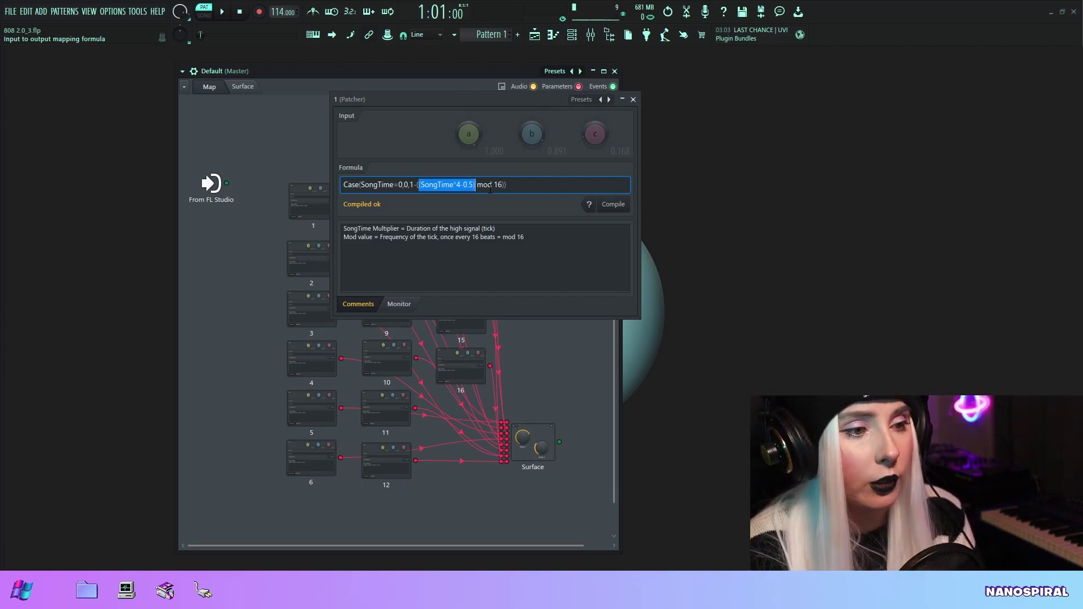
key(End)
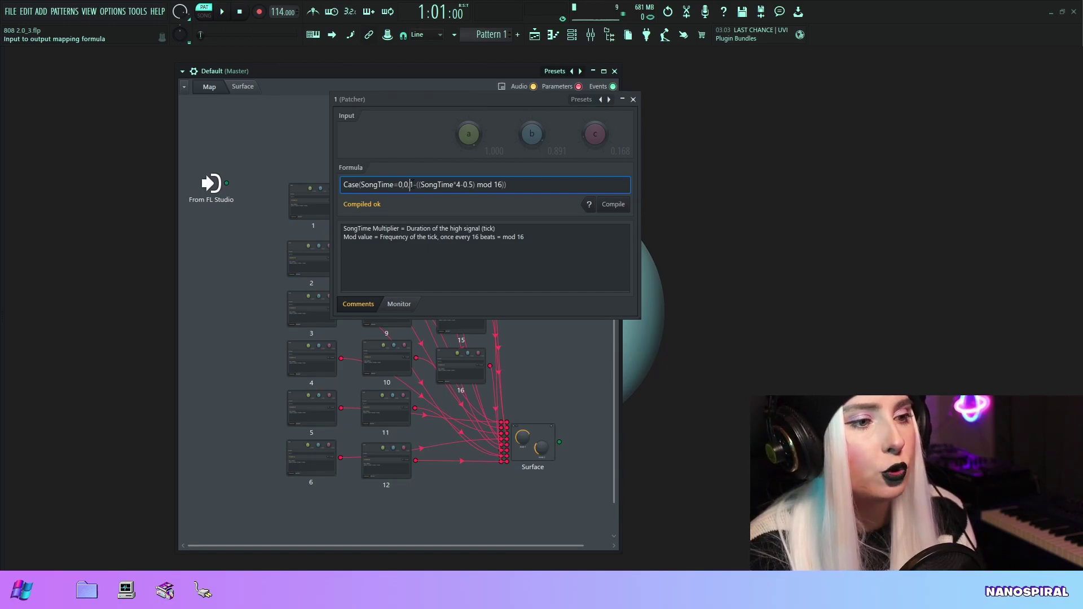
drag(412, 185, 505, 185)
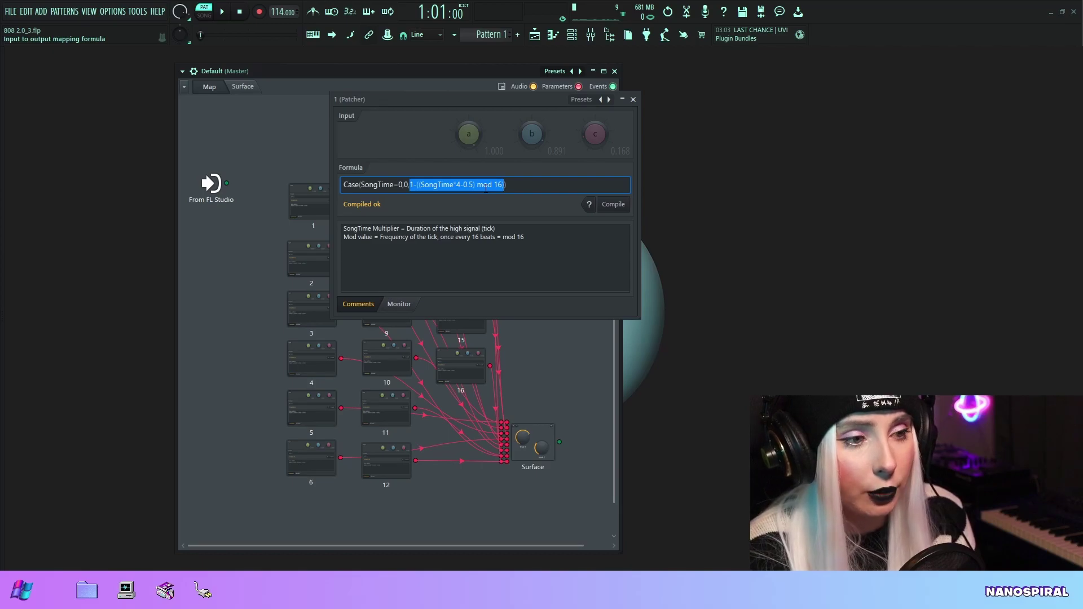
click(446, 173)
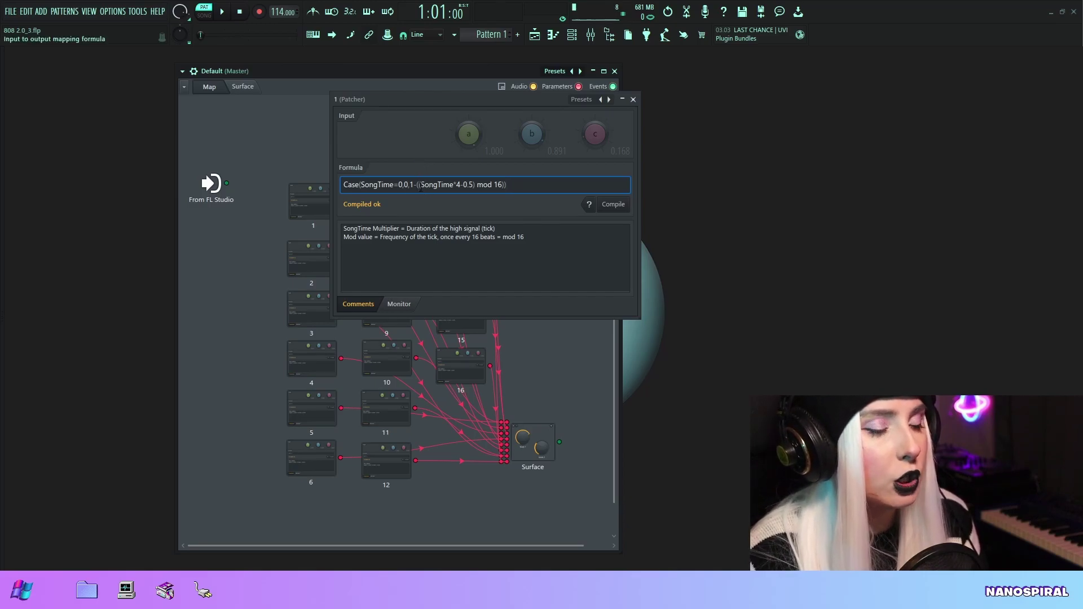
drag(419, 187, 506, 185)
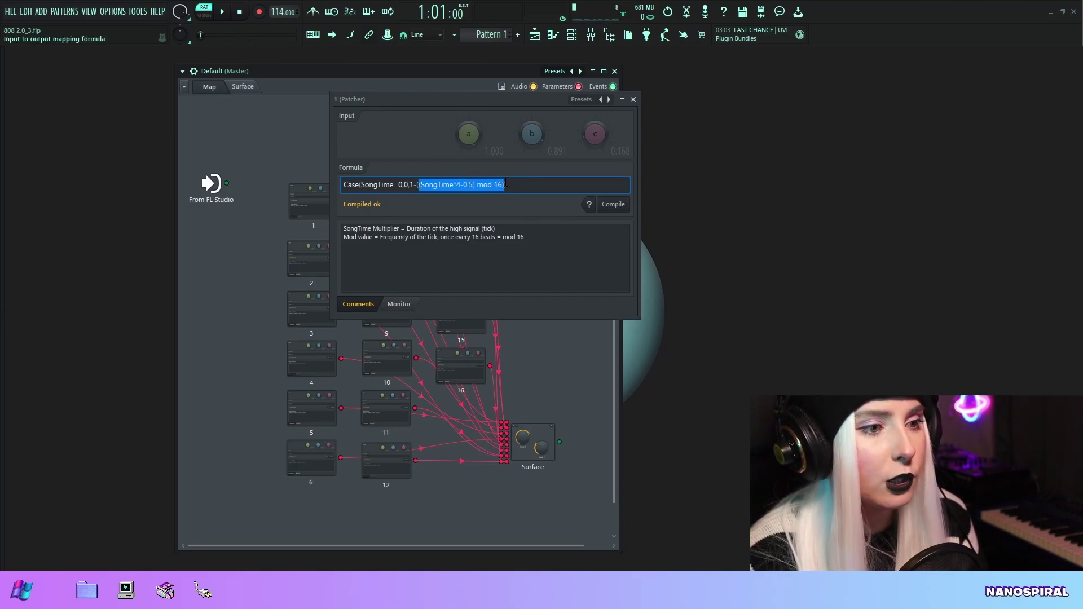
click(411, 186)
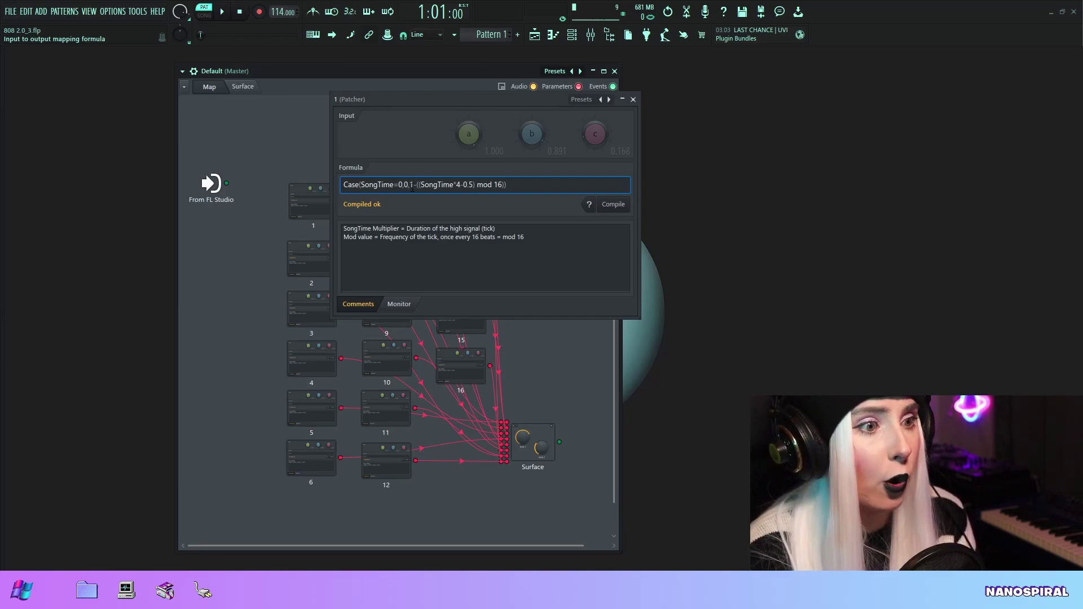
drag(411, 188, 423, 191)
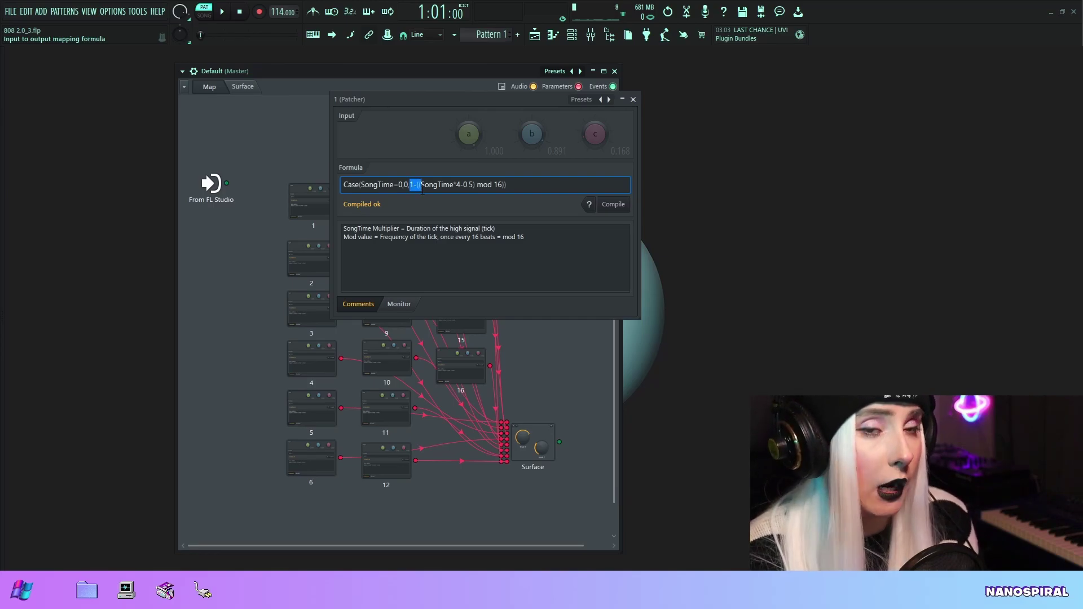
click(412, 190)
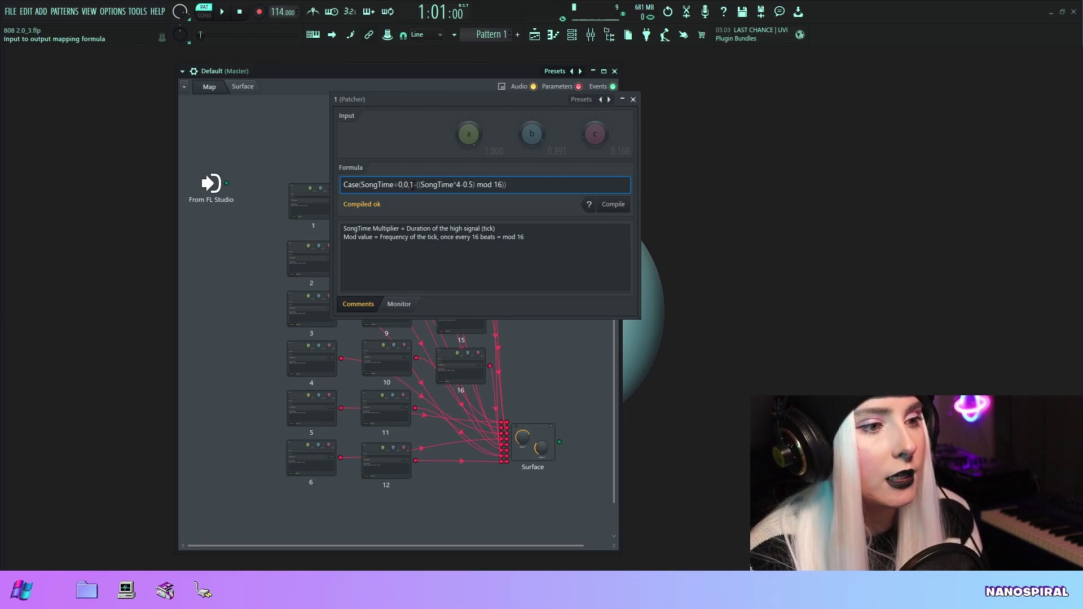
drag(410, 185, 504, 186)
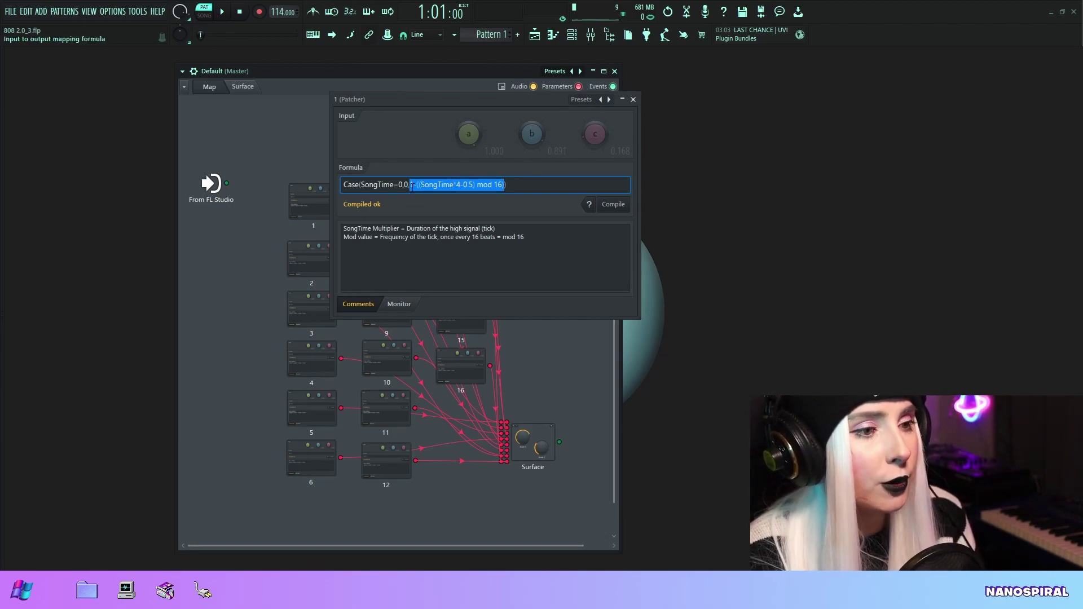
click(543, 189)
drag(405, 104, 496, 91)
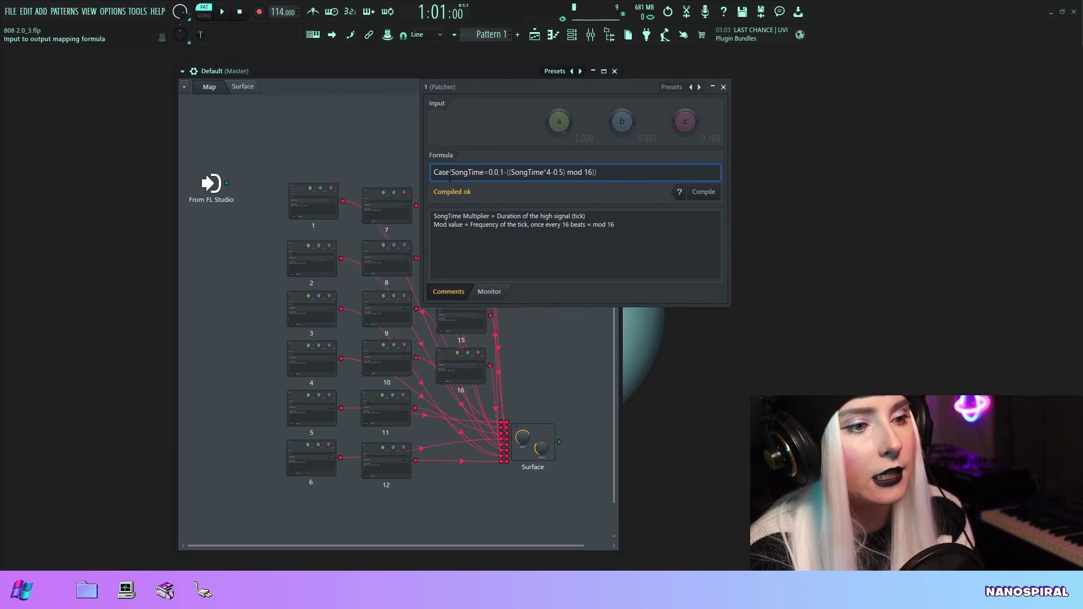
drag(453, 175, 494, 179)
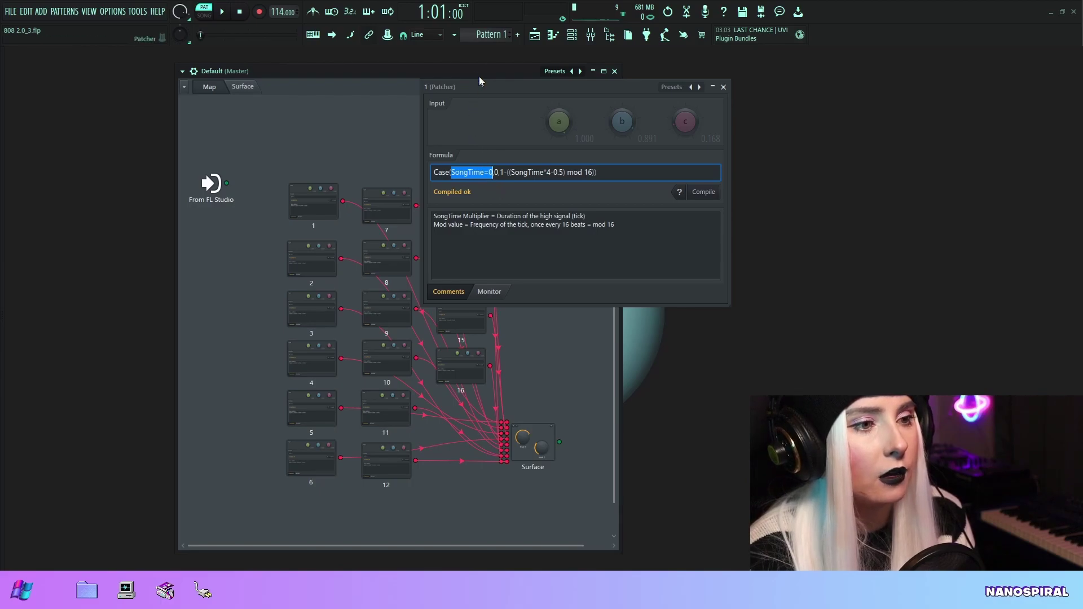
drag(486, 87, 562, 64)
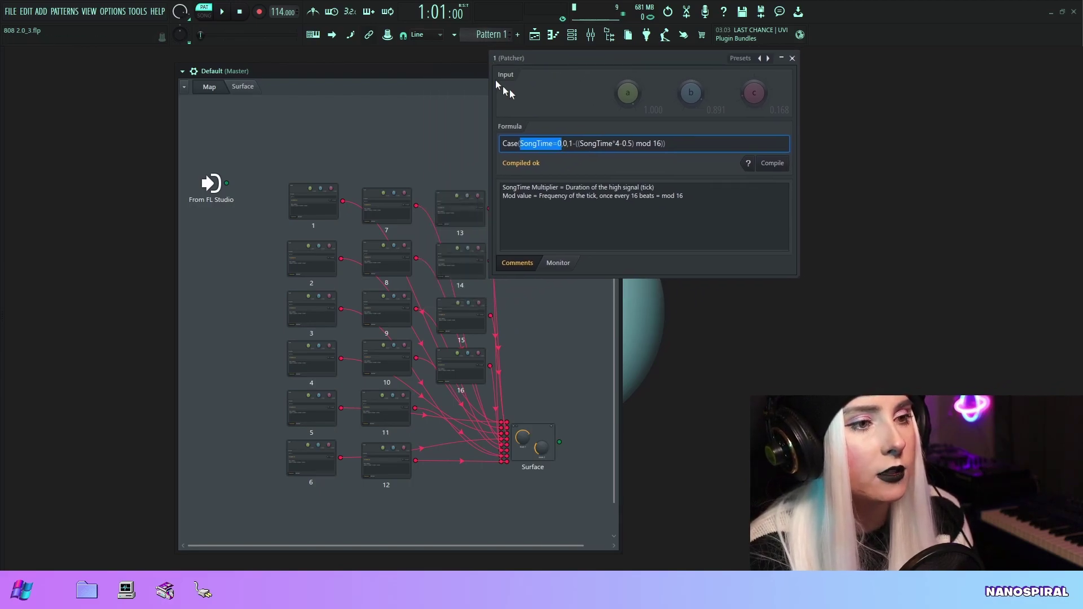
click(518, 143)
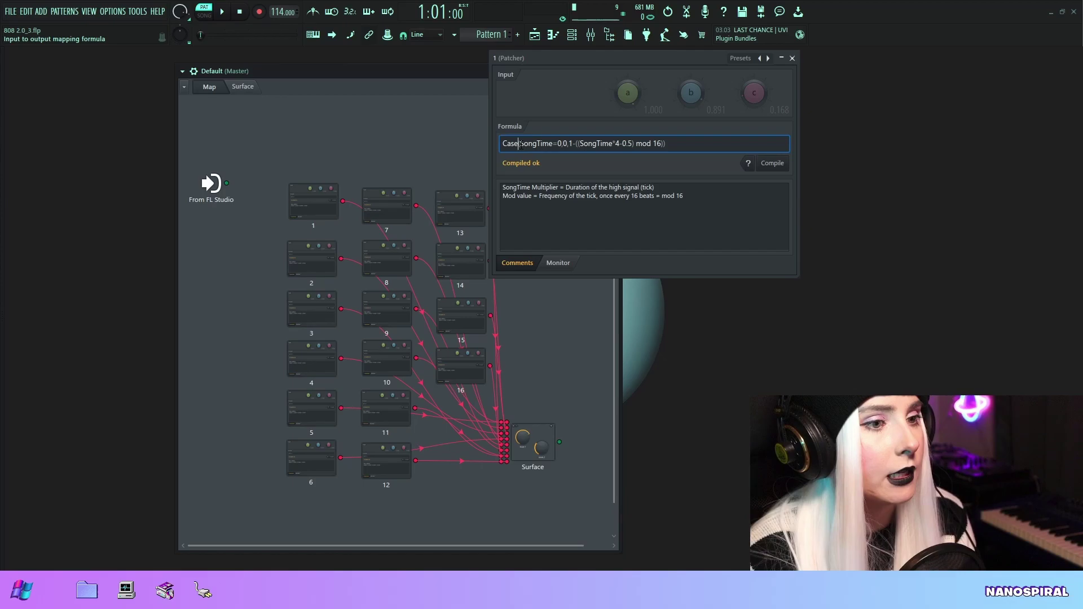
drag(519, 143, 562, 148)
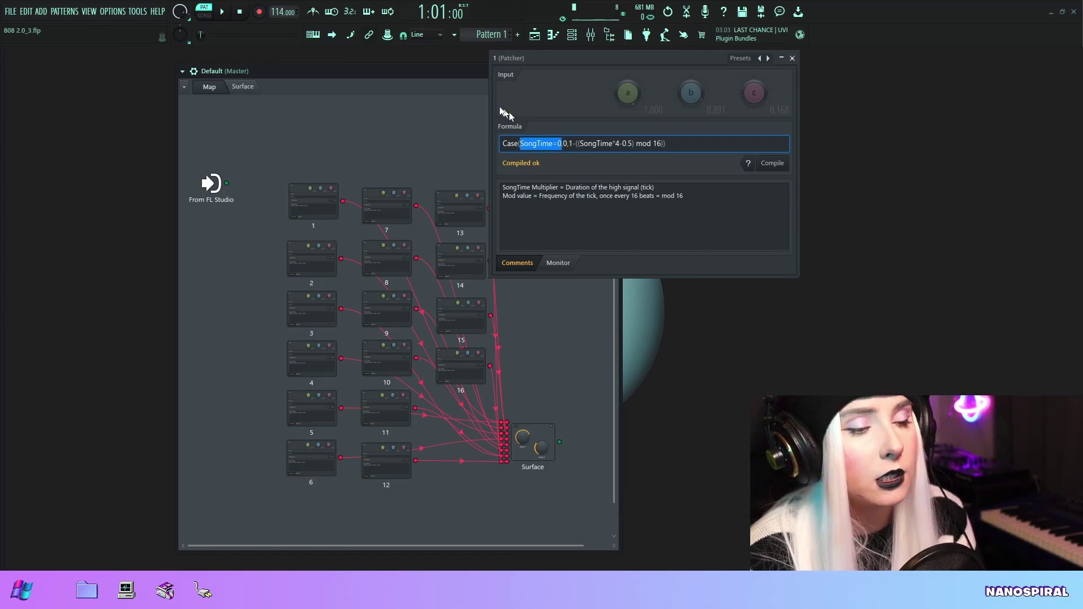
click(562, 145)
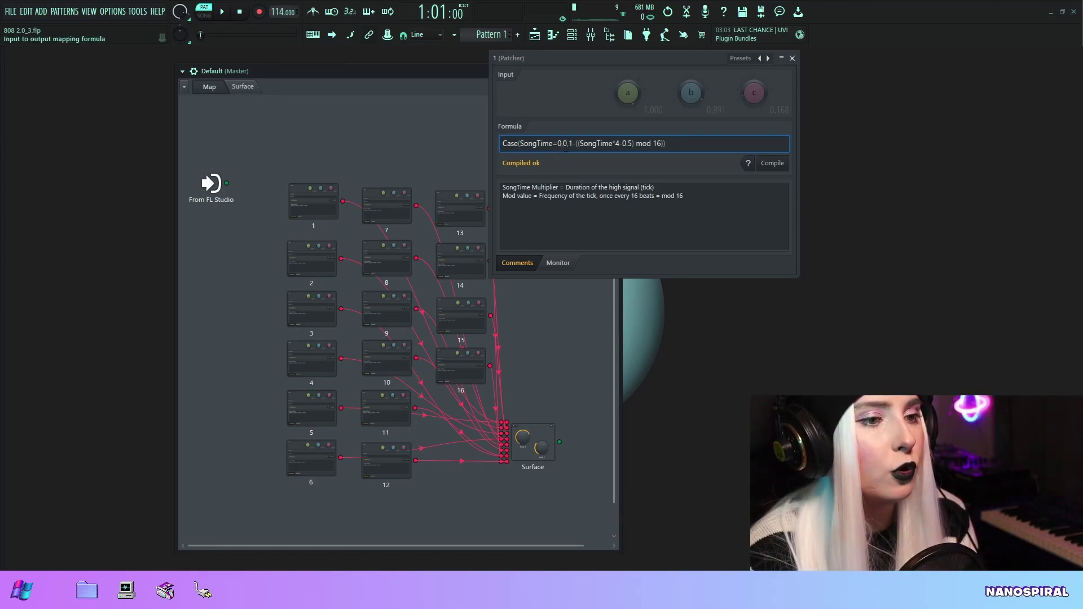
double_click(565, 144)
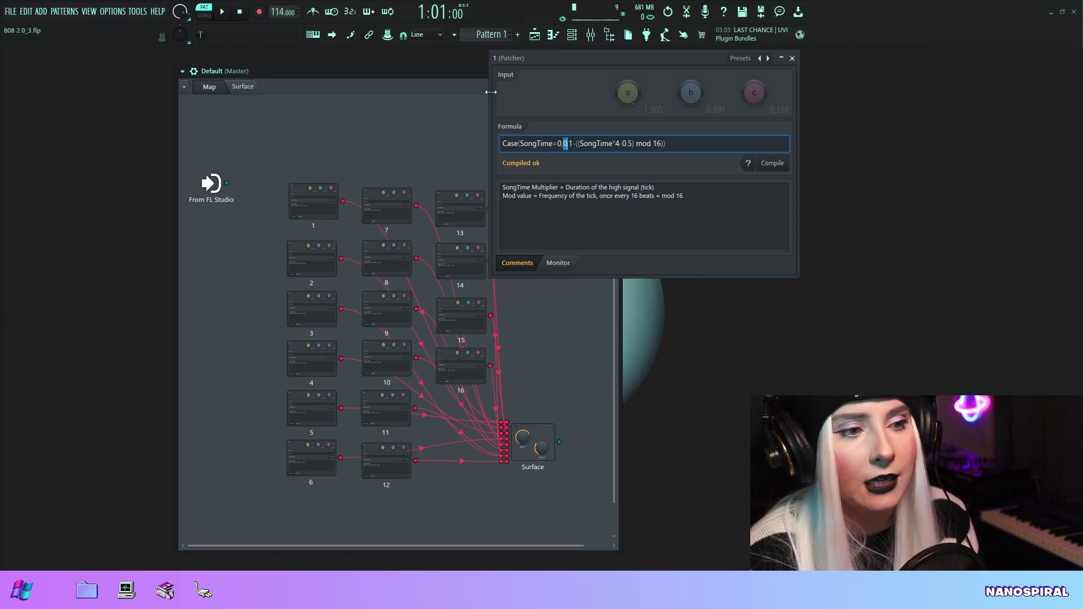
click(537, 145)
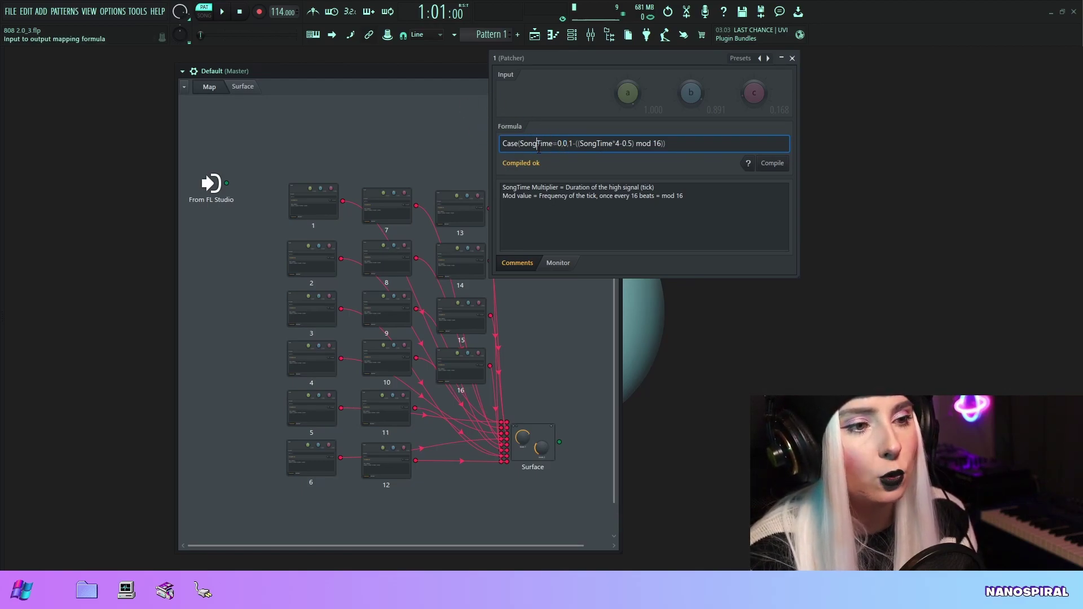
Show the Sequencer LEDs surface, play briefly to watch the LEDs, then stop and reset
click(251, 88)
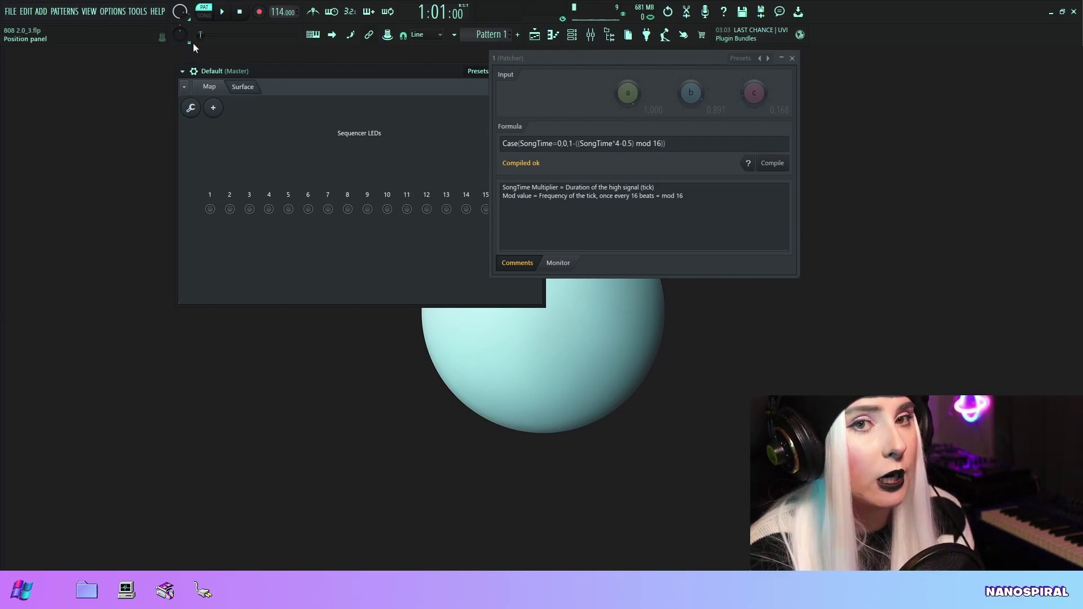
key(space)
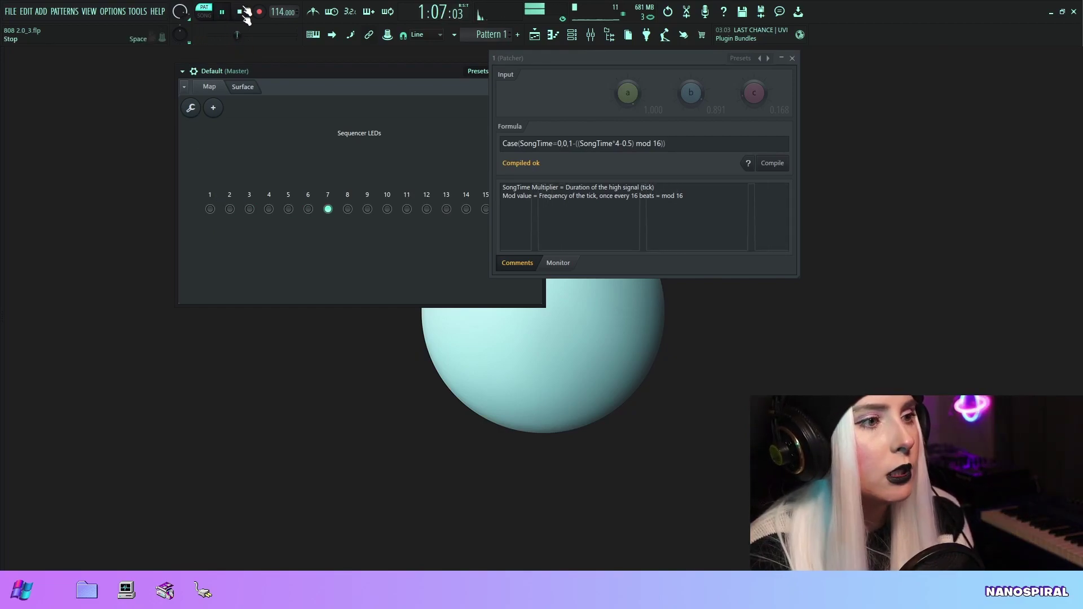
click(242, 14)
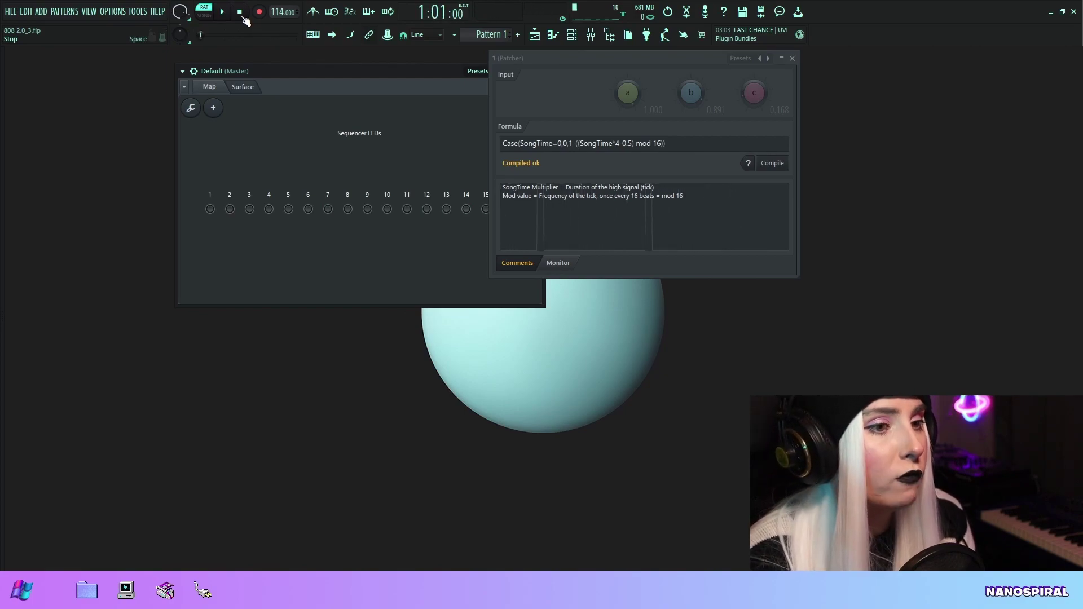
Remove '*4' from controller 1's SongTime formula, play to test, then retype '*4'
drag(568, 144, 666, 145)
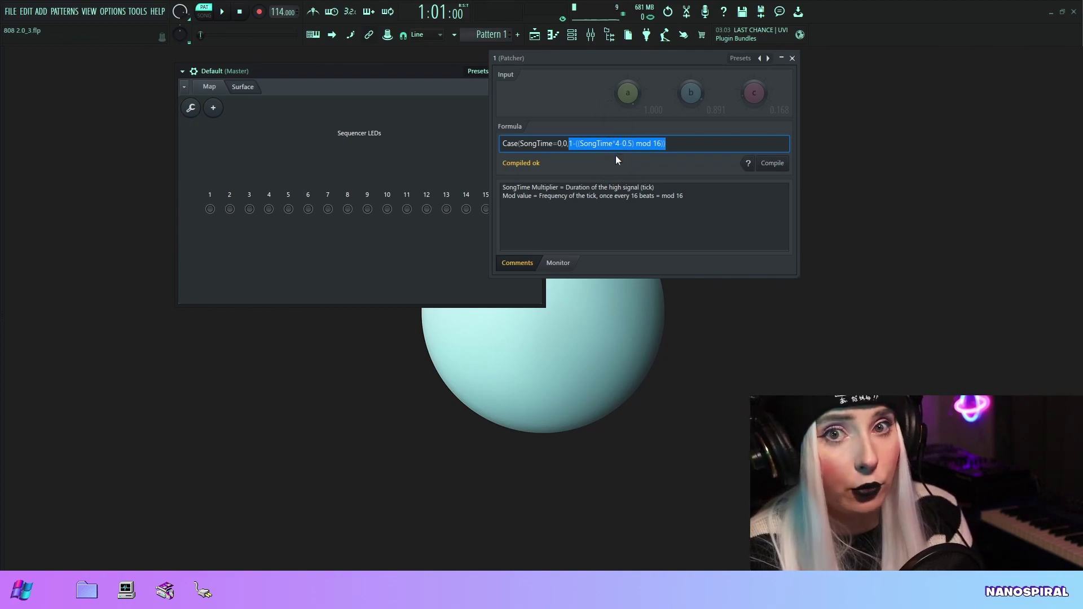
click(601, 144)
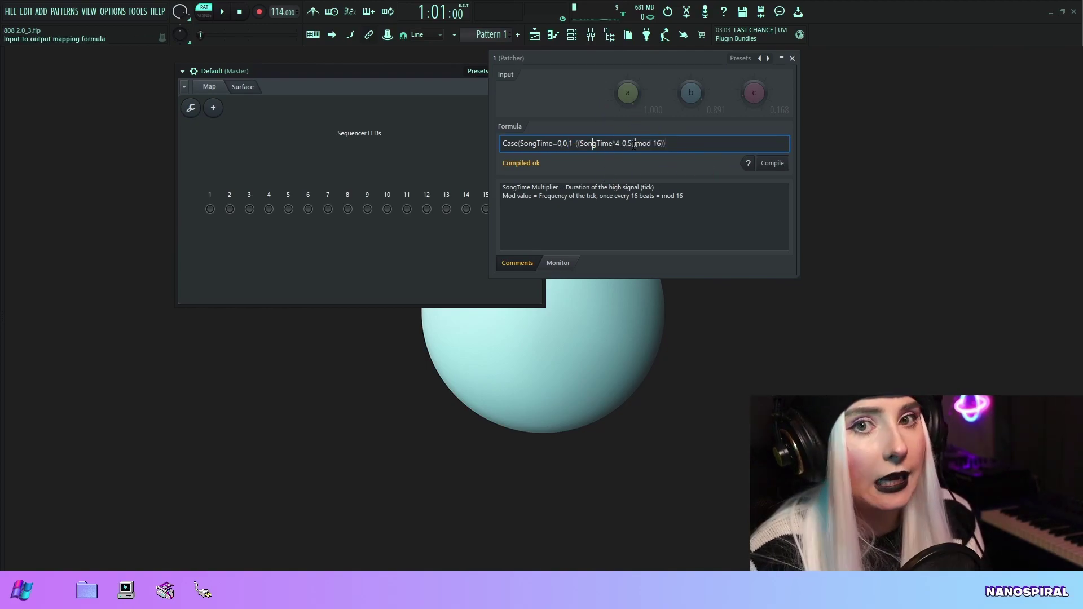
double_click(617, 143)
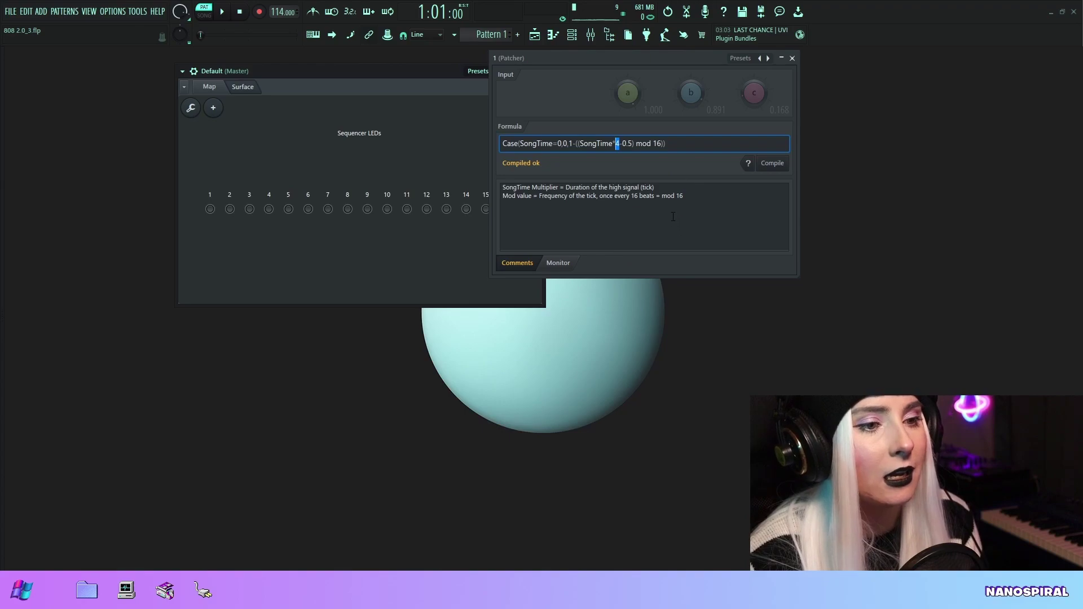
key(BackSpace)
key(BackSpace)
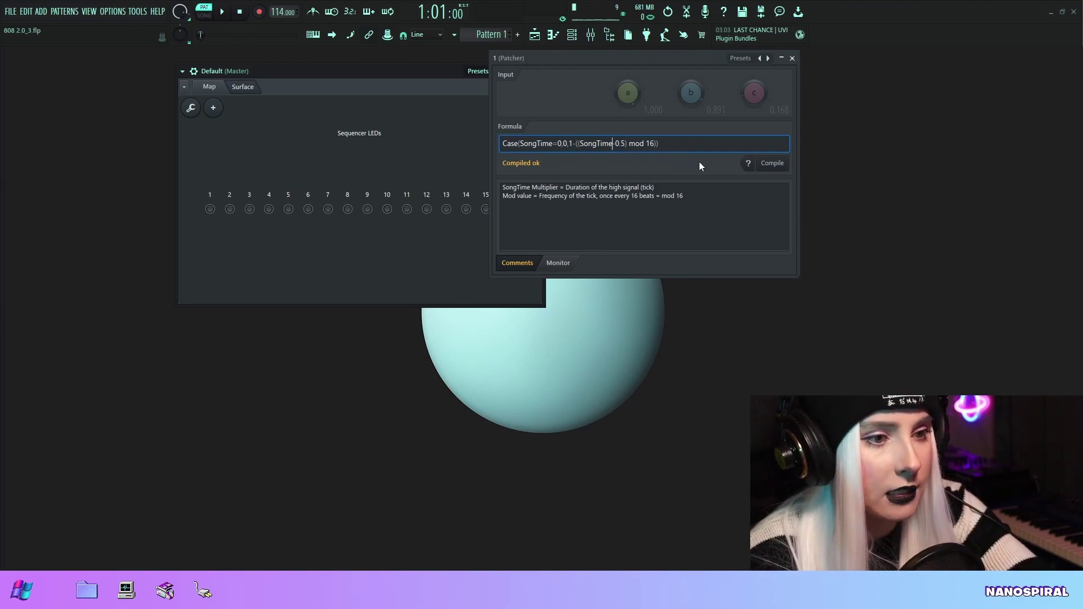
click(223, 12)
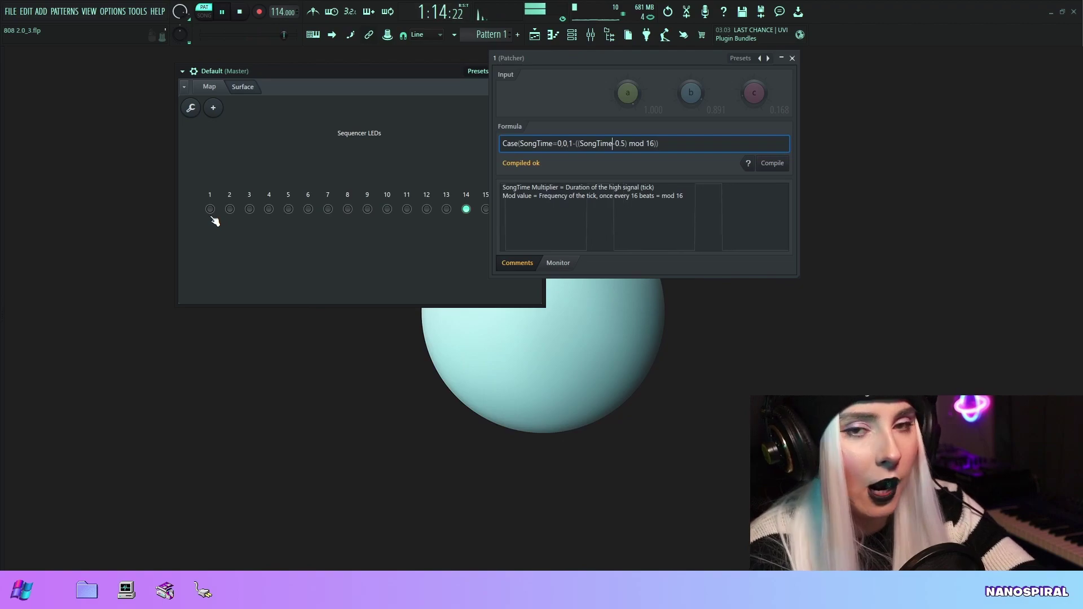
text(*)
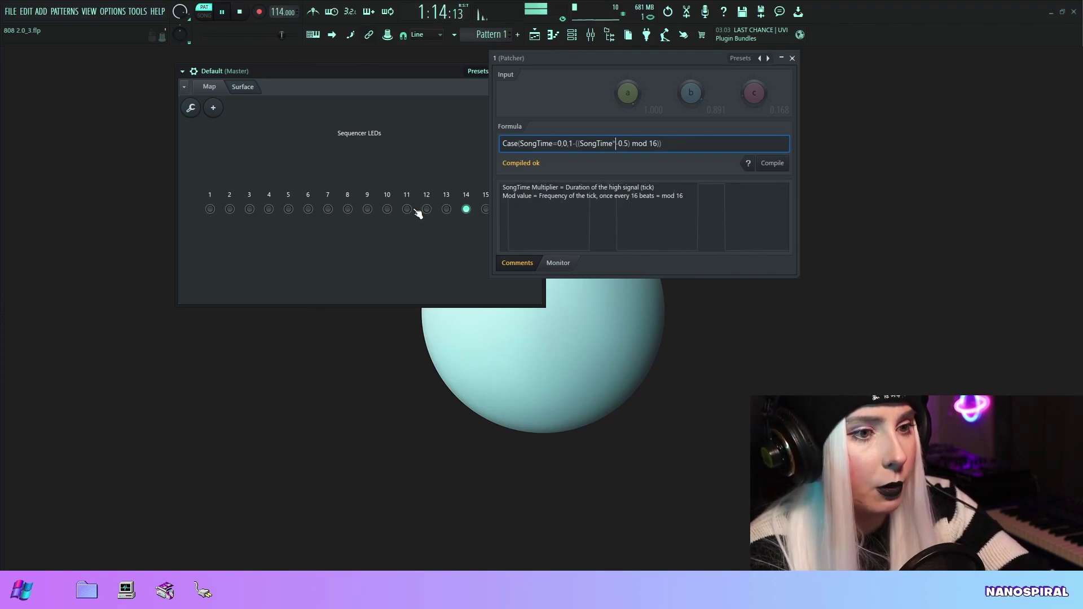
text(4)
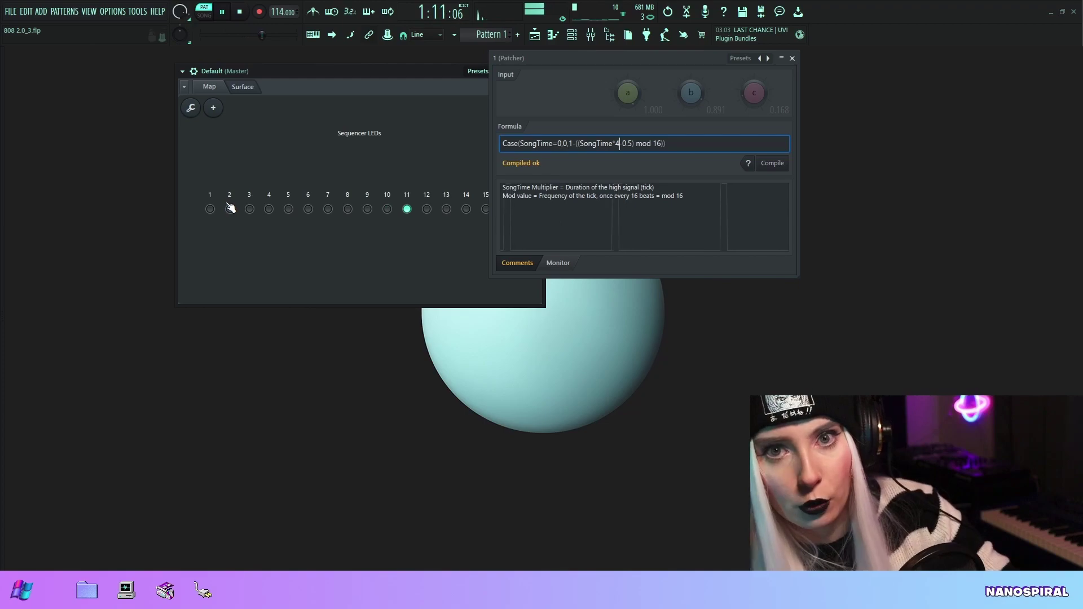
Stop playback, delete the -0.5 offset to test, then restore '-0.5)' and compile (SongTime*4-0.5) mod 16
click(239, 13)
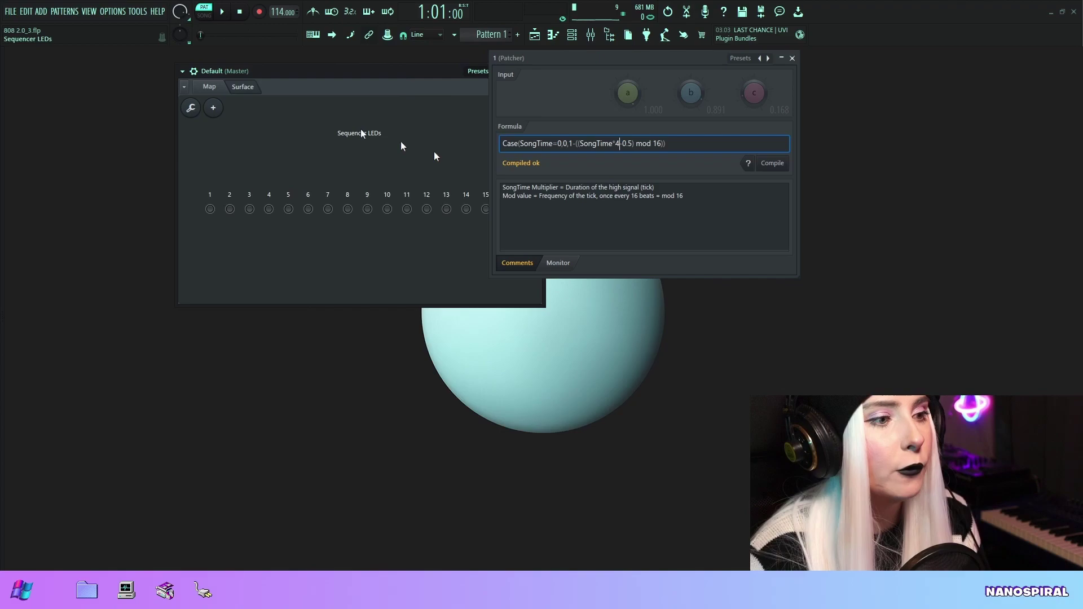
click(619, 143)
key(Right)
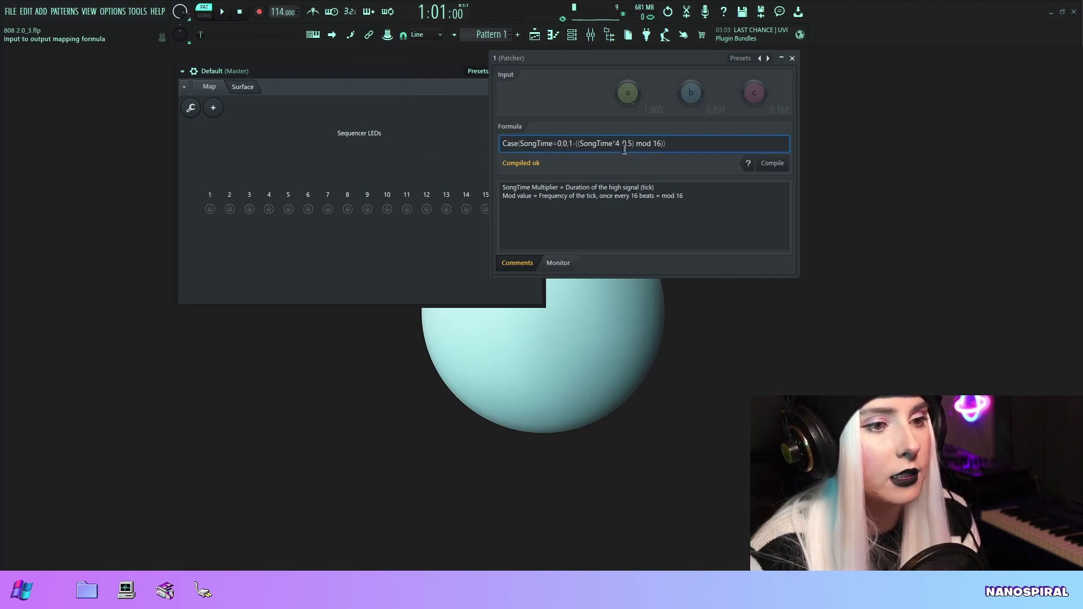
key(shift+Right)
key(shift+Right)
key(shift+Right)
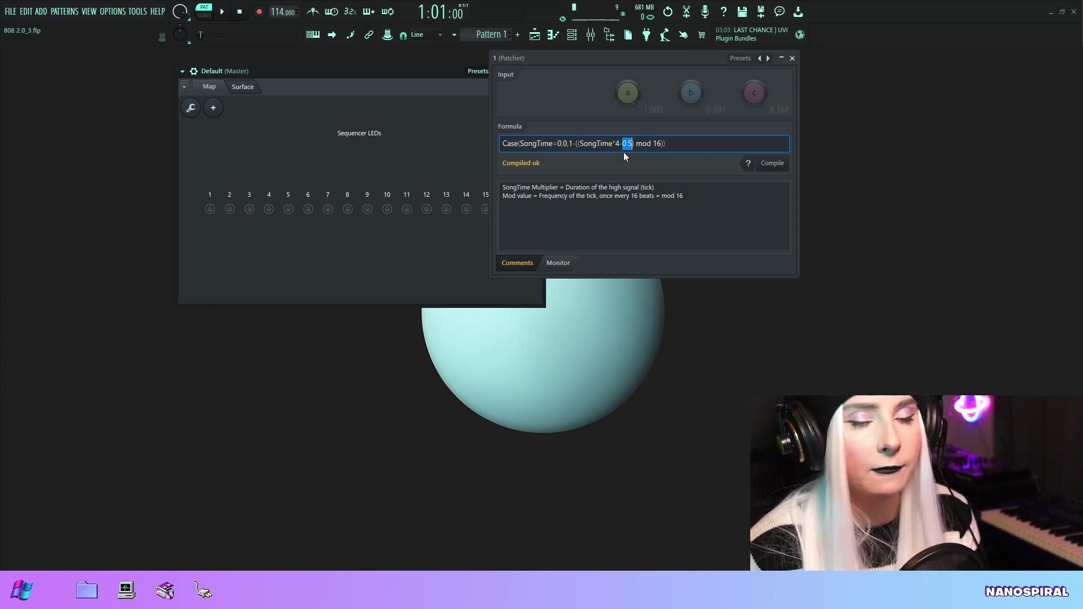
key(BackSpace)
key(BackSpace)
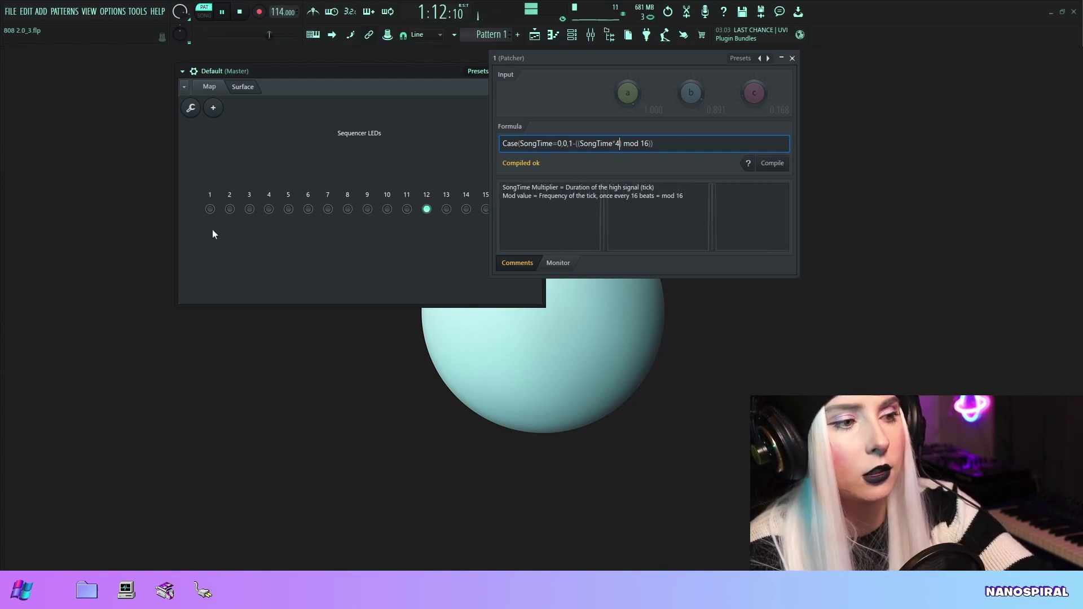
text(-0.5)
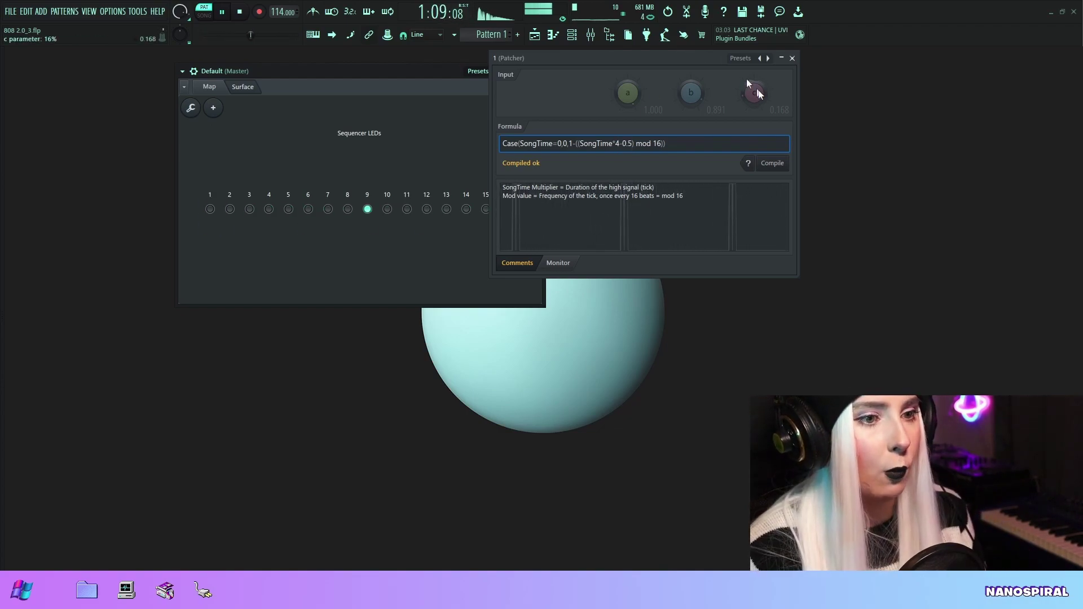
text())
click(772, 163)
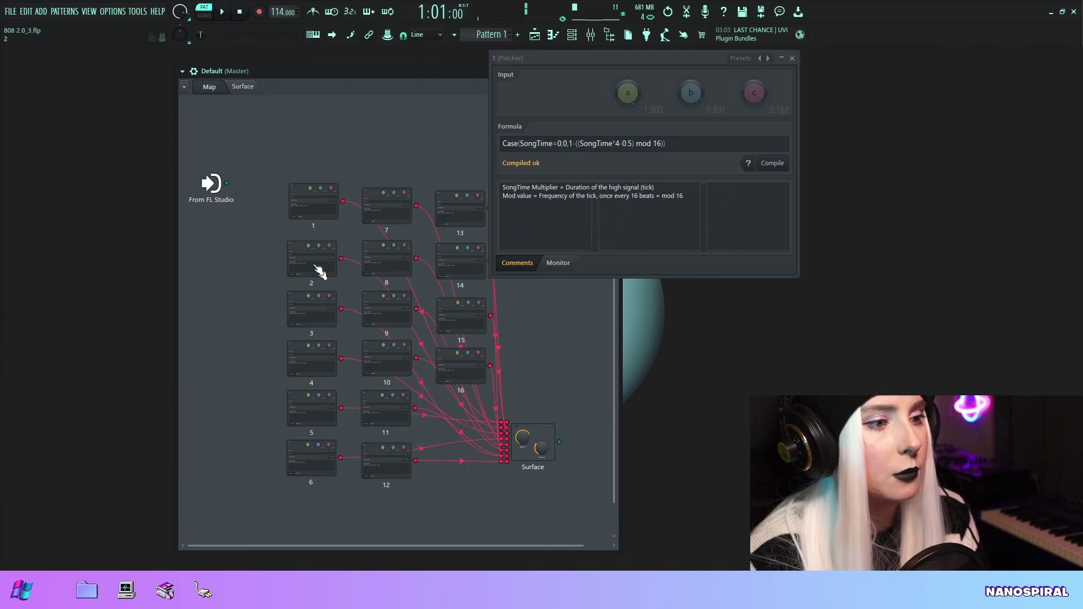
Show the map of 16 formula controllers wired to Surface and open controller 3's formula
click(316, 268)
drag(660, 80, 719, 63)
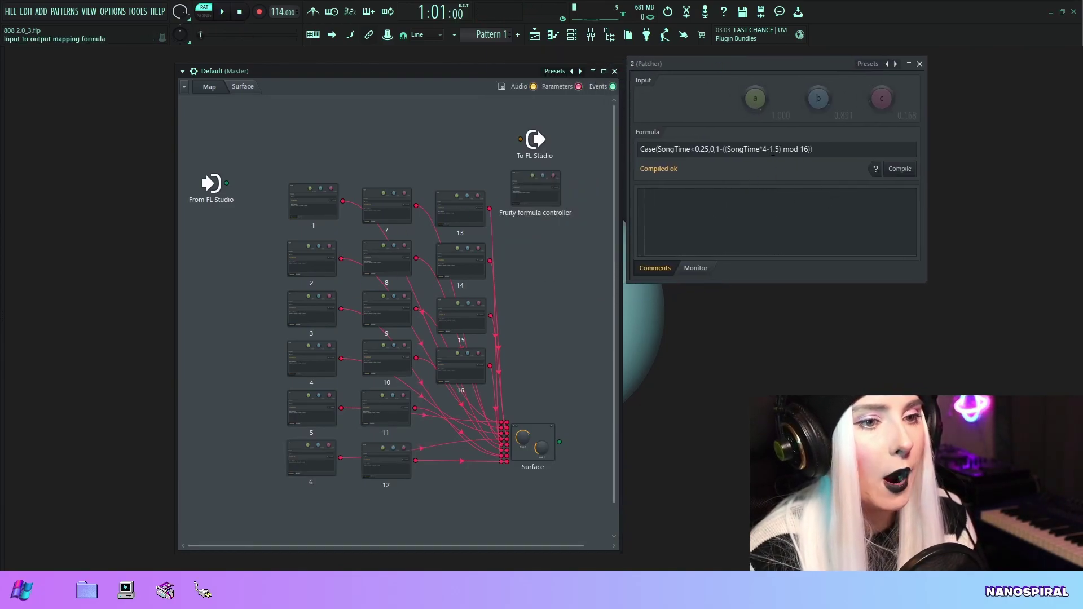
click(310, 321)
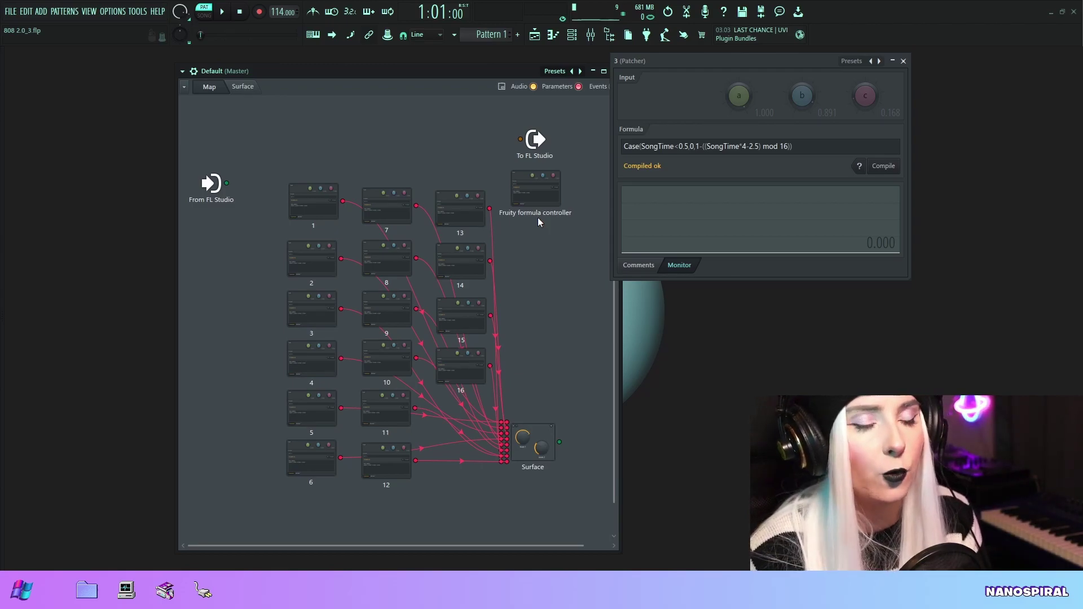
Open controller 16's formula and highlight its 15.5 offset and SongTime*4 terms
click(461, 367)
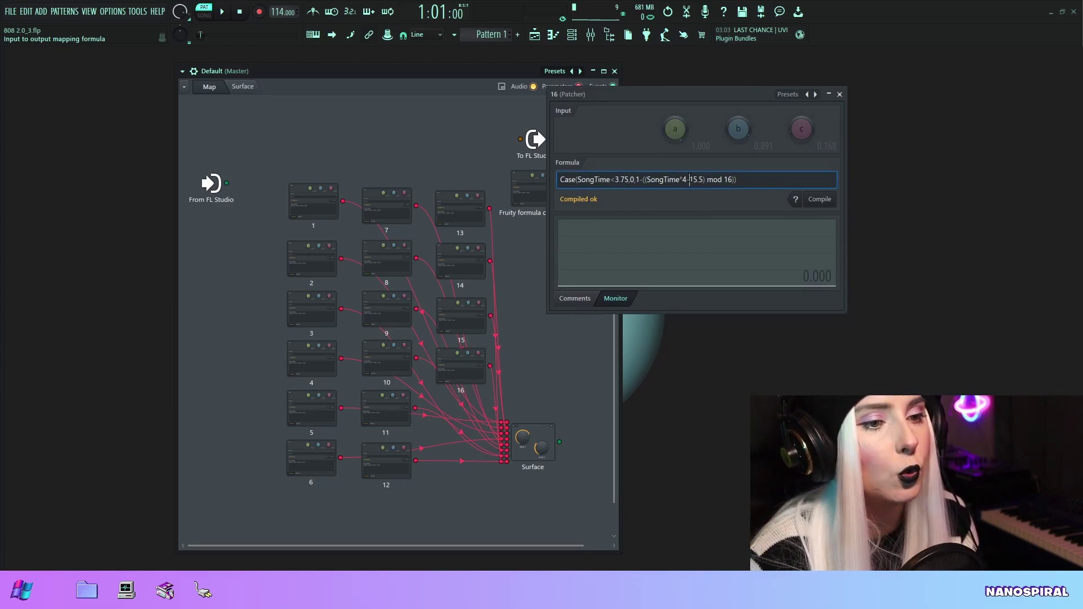
double_click(692, 180)
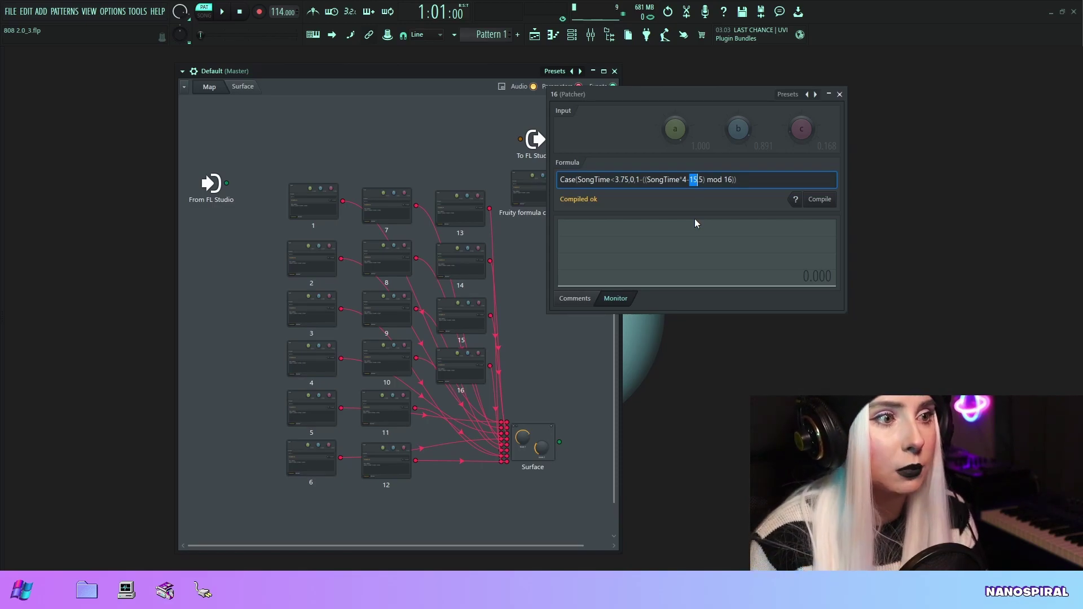
click(718, 180)
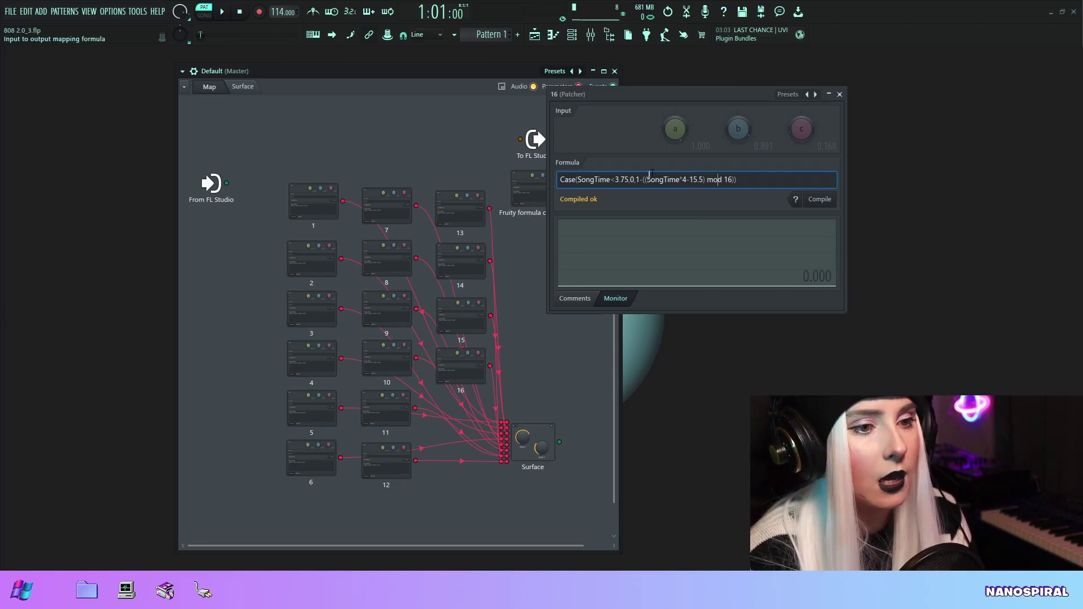
drag(648, 180, 698, 180)
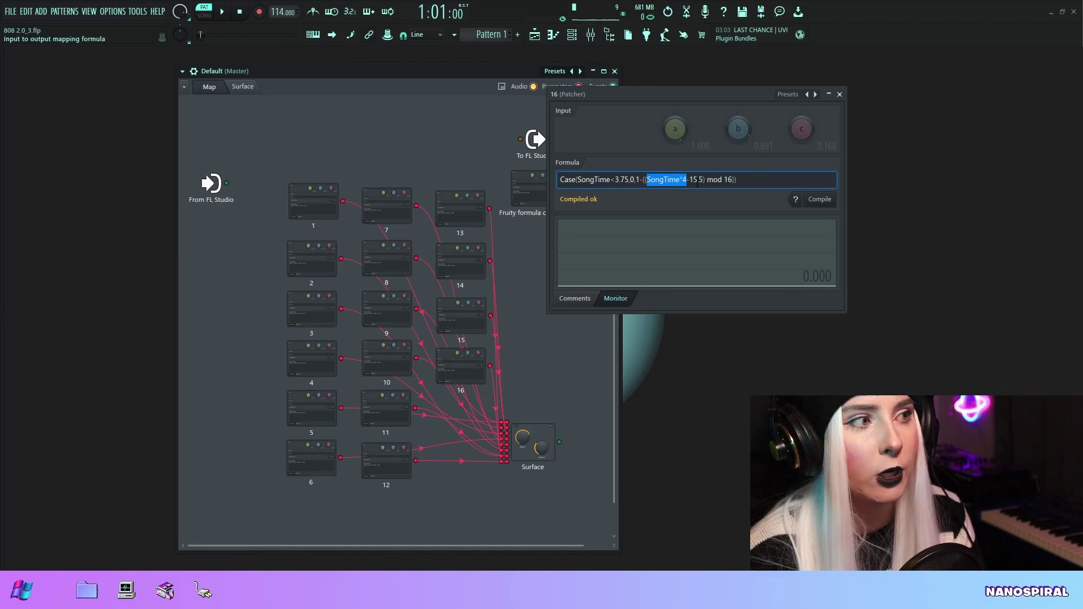